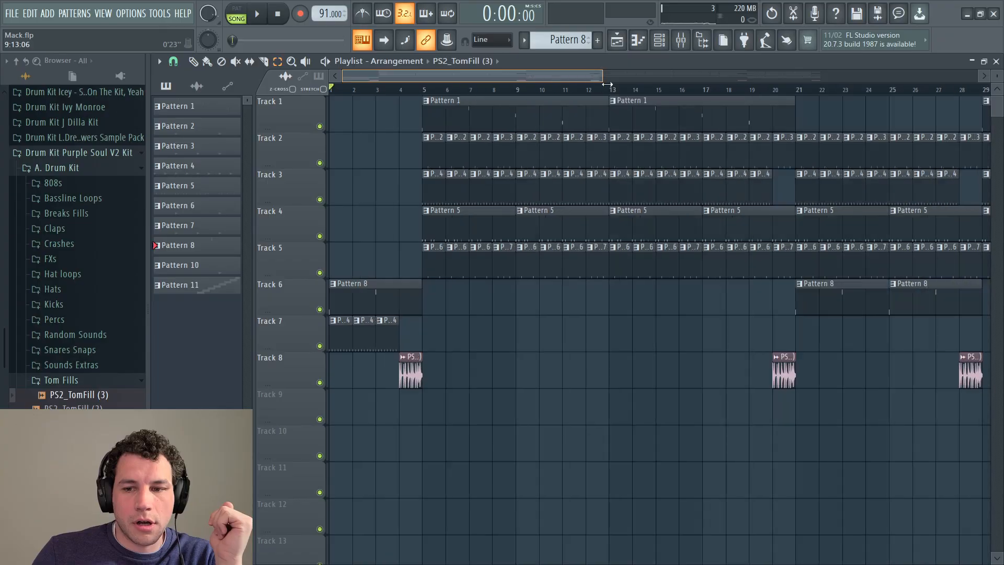
Step: Zoom out the playlist, play and stop the drum beat, then bring up the mixer
drag(621, 61, 828, 62)
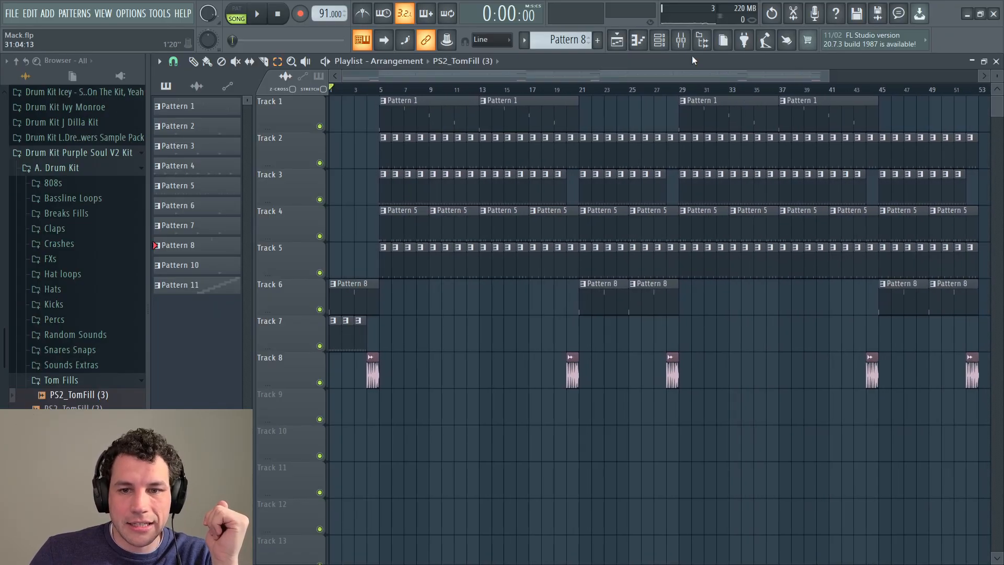
click(265, 15)
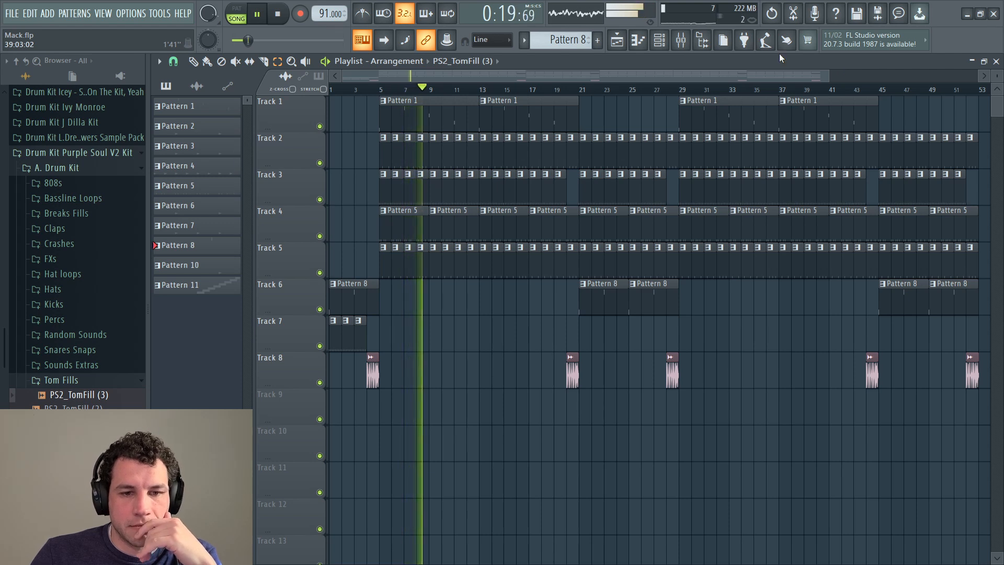
click(278, 16)
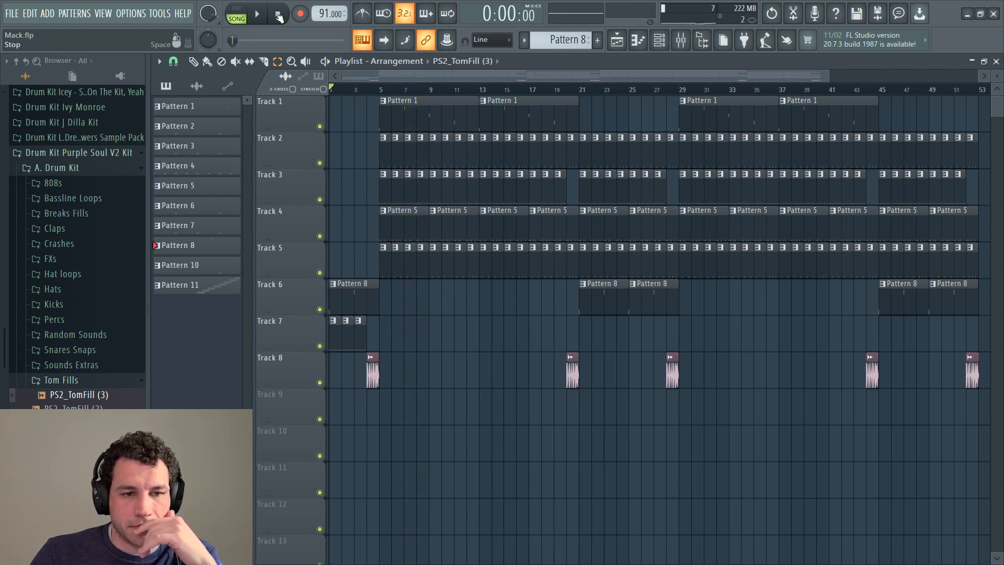
click(681, 39)
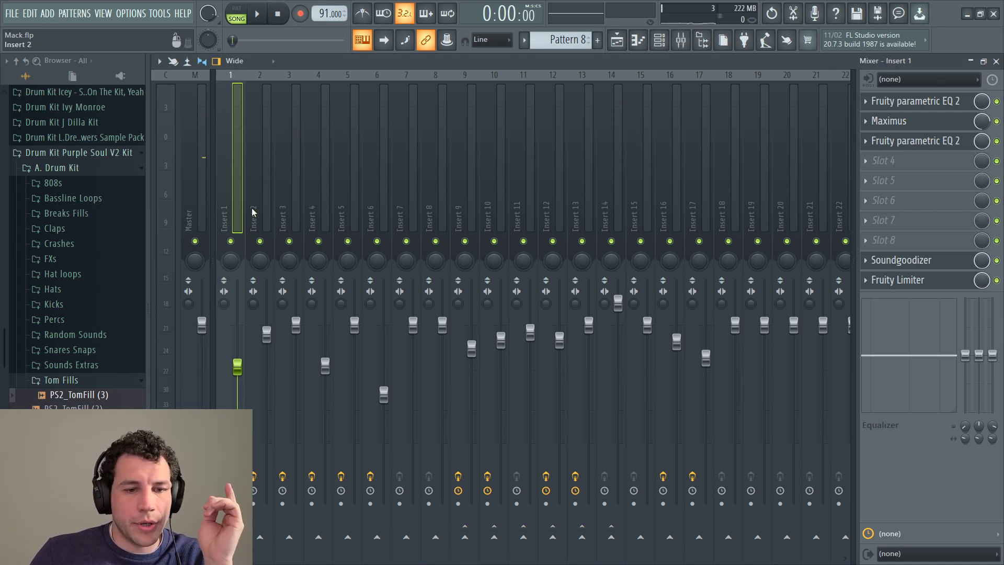
Step: Review the effect chains on mixer inserts 1 through 9, ending back on Insert 1
click(262, 198)
click(296, 187)
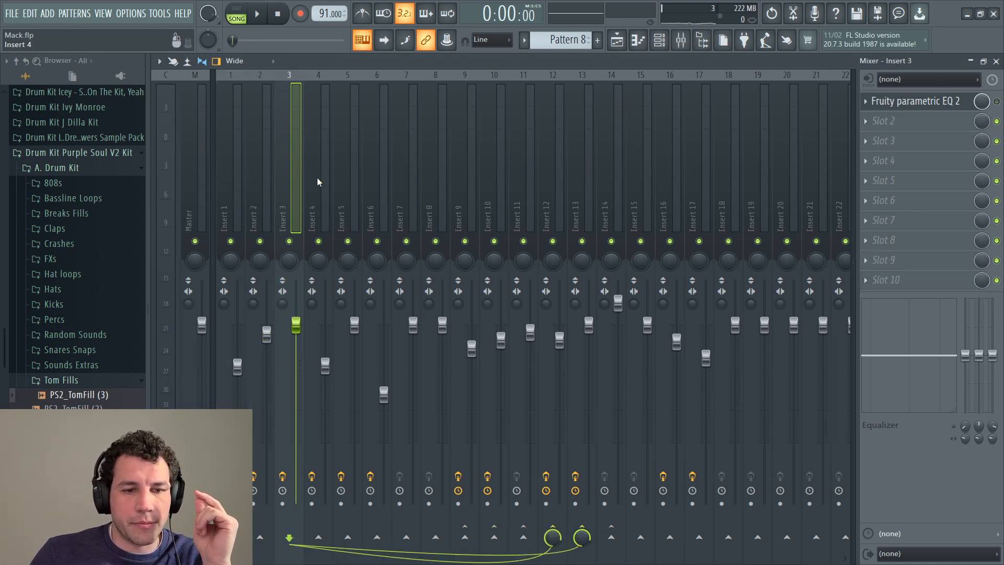
click(318, 179)
click(345, 179)
click(377, 180)
click(409, 179)
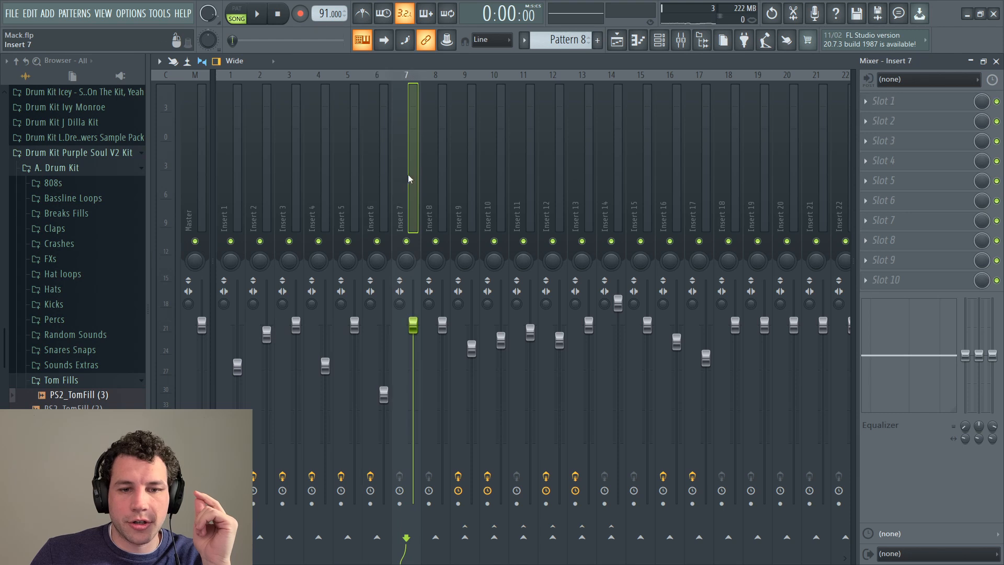
click(463, 173)
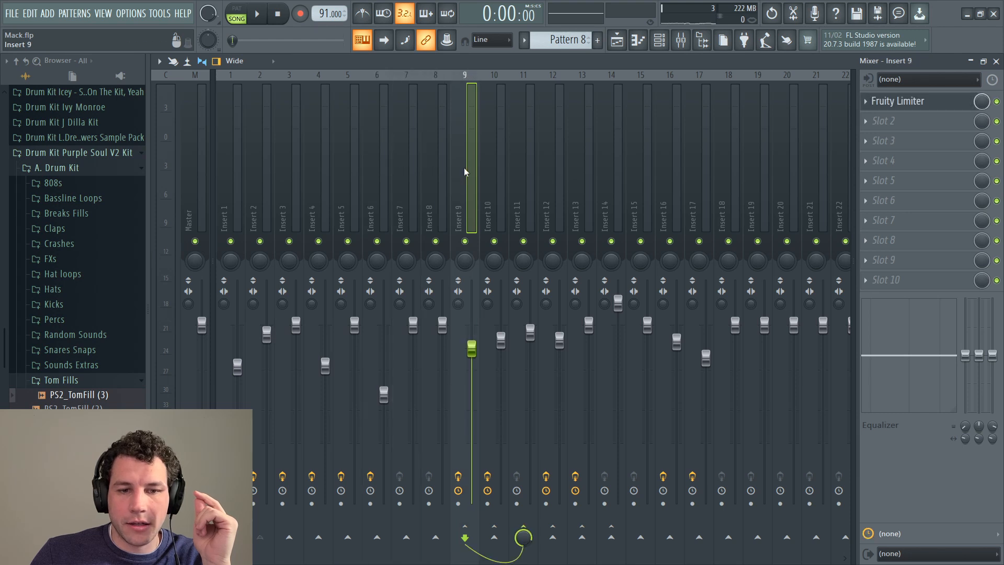
click(234, 189)
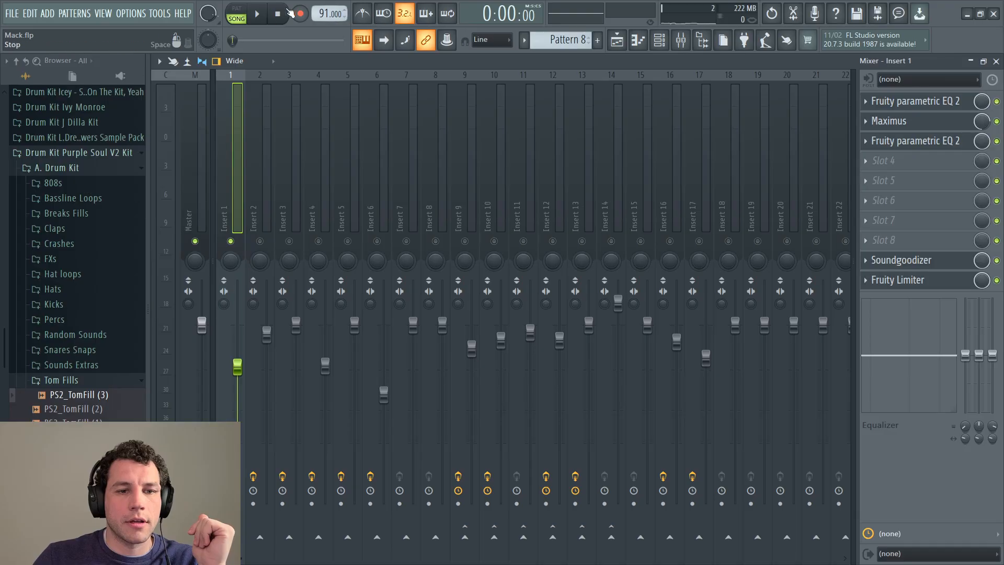
Step: Play and stop the beat twice to listen through the mixer
click(257, 16)
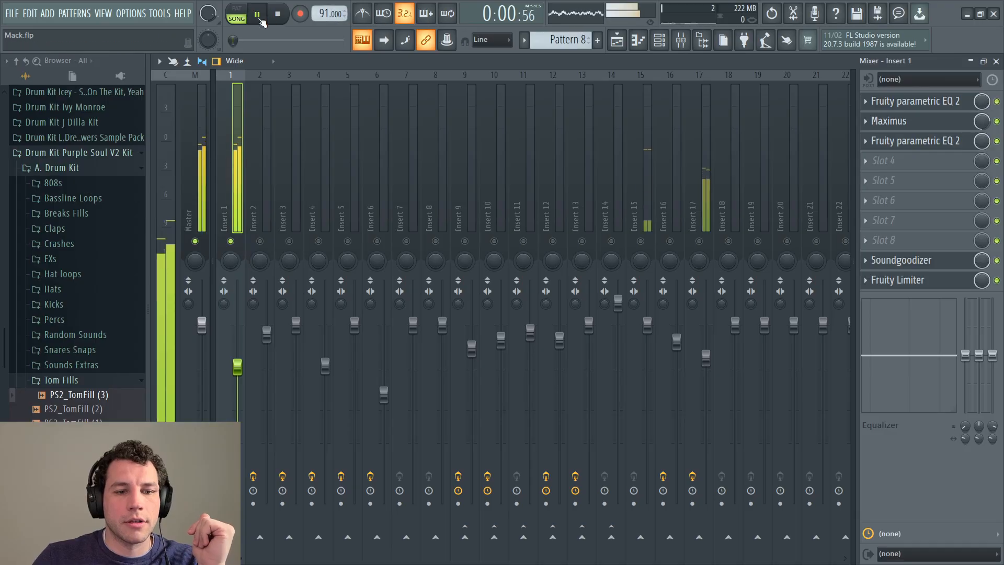
click(281, 14)
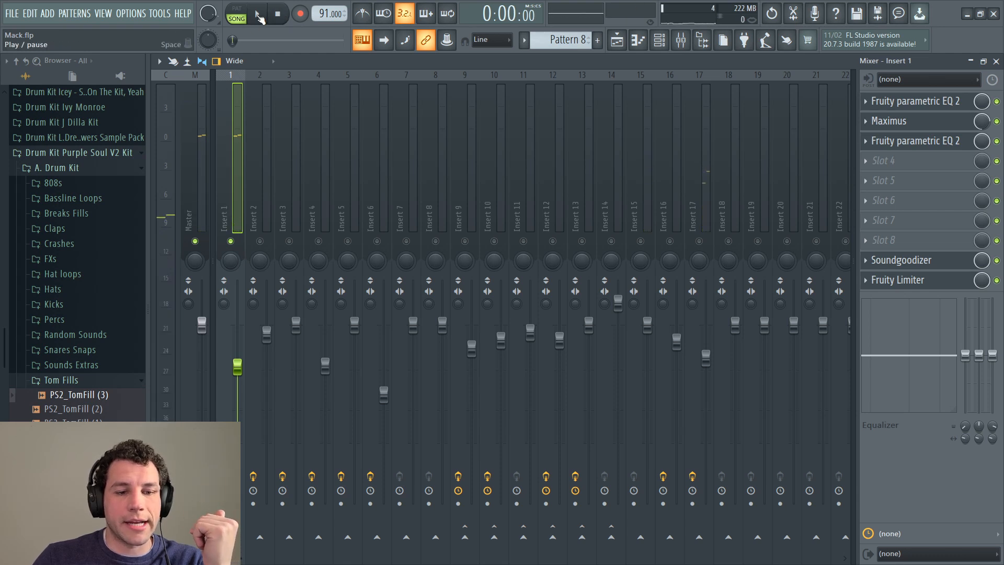
click(258, 15)
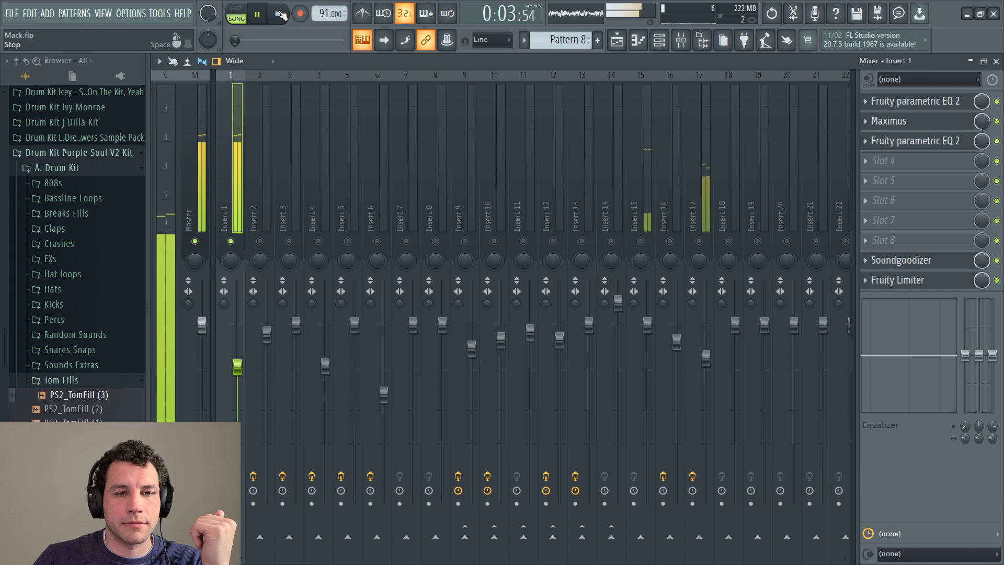
click(281, 14)
Step: Back in the playlist, set the time selection to bars 13–21 and reopen the mixer
click(617, 40)
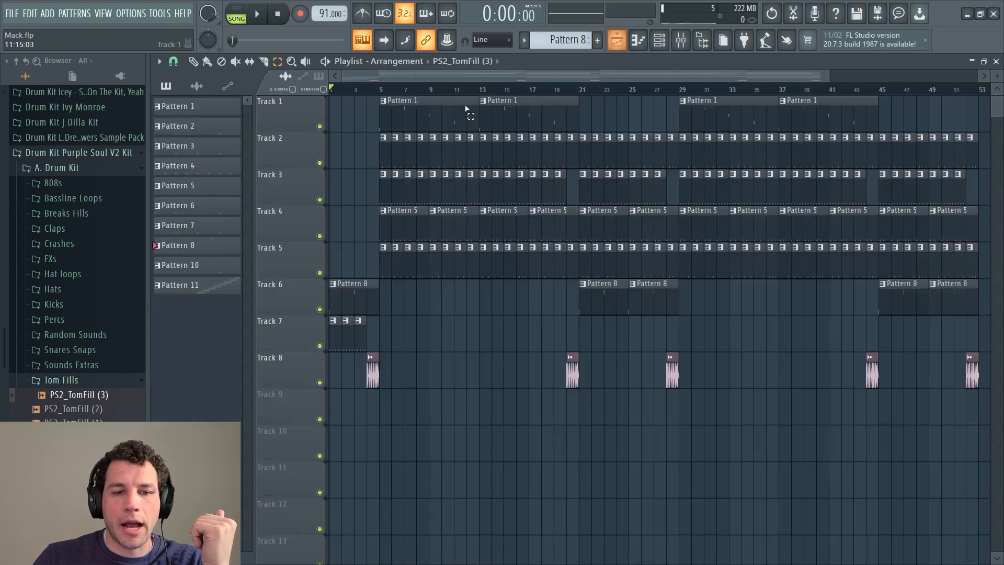
drag(381, 92, 480, 104)
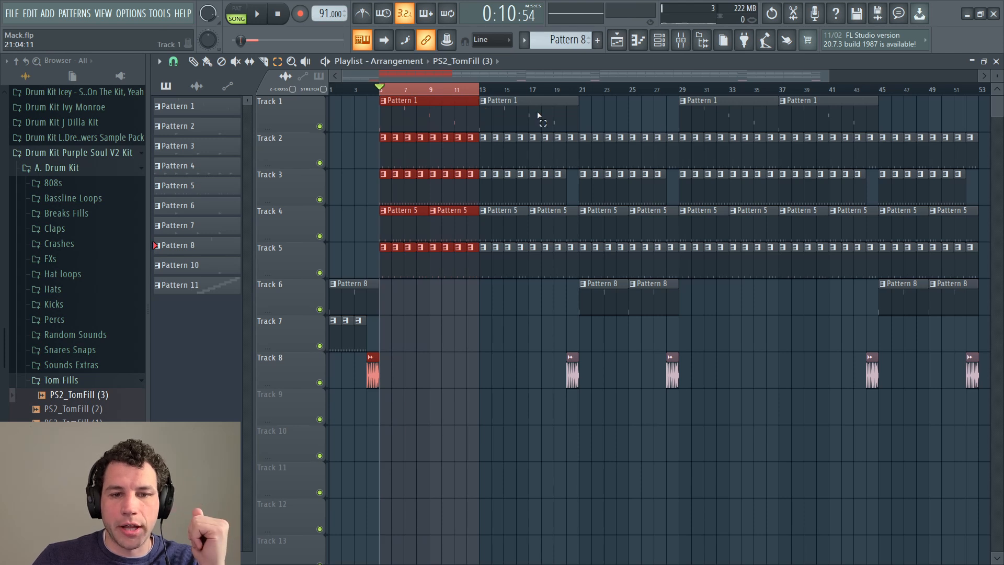
click(480, 94)
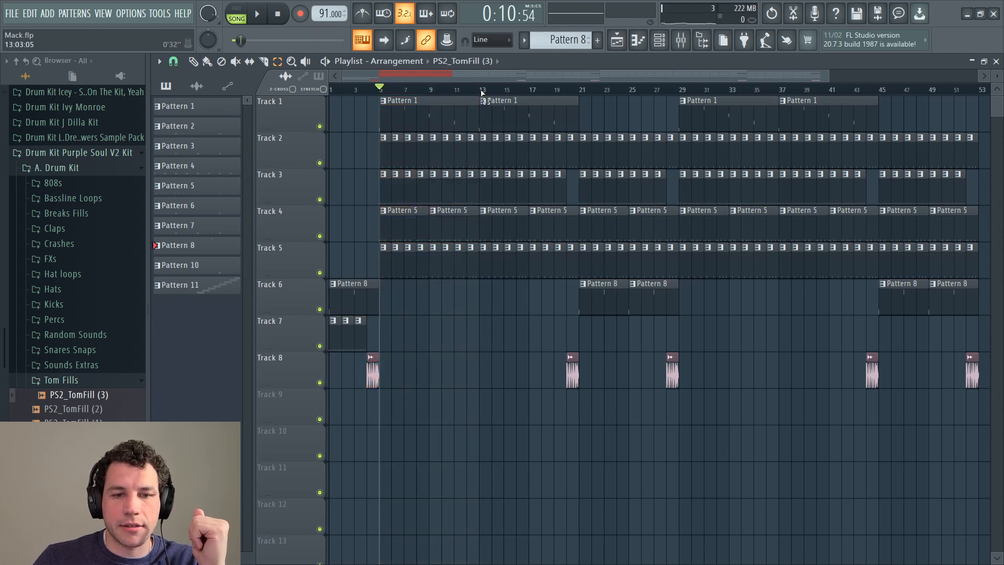
drag(481, 93, 578, 103)
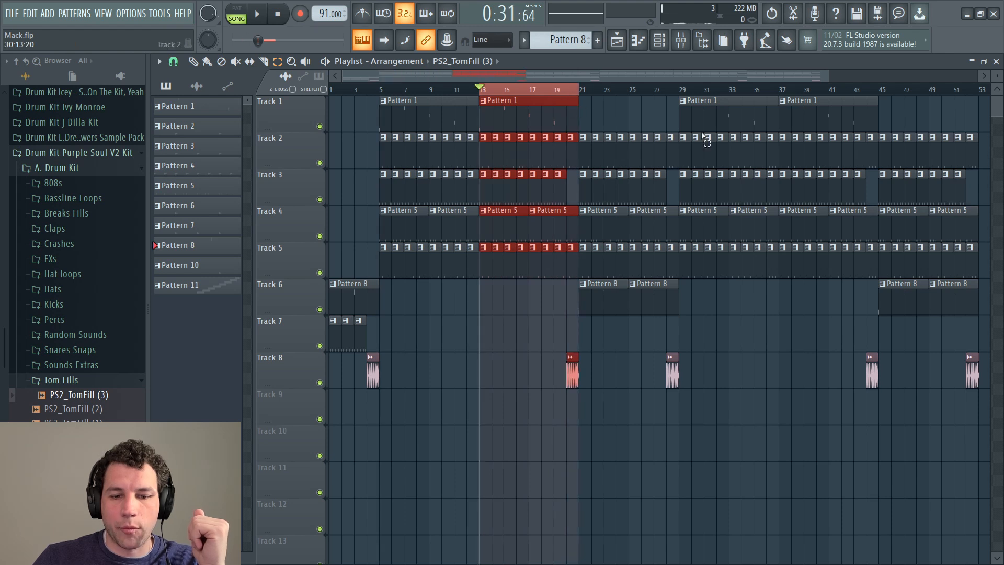
click(687, 45)
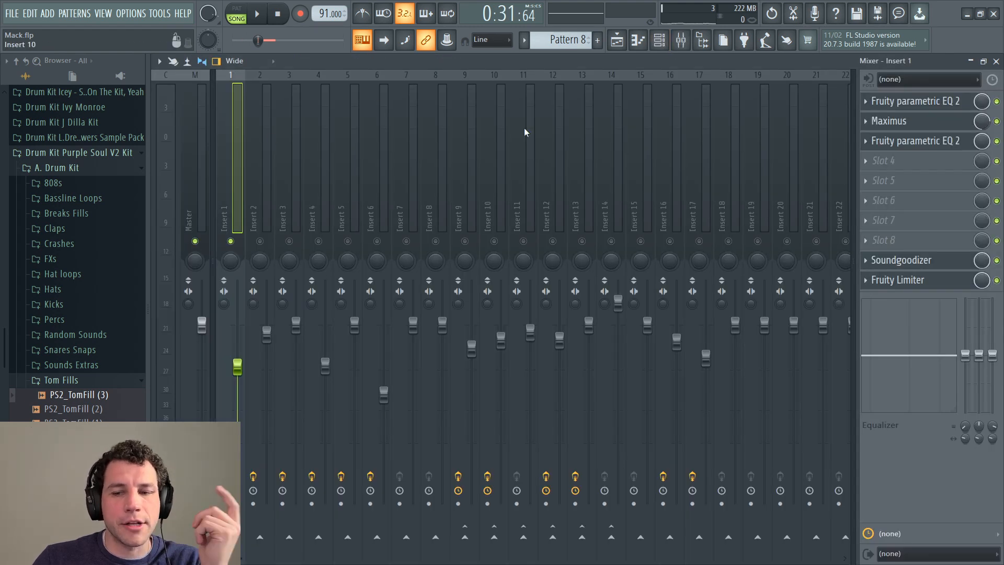
Step: Audition from bar 13, then bypass both parametric EQs, Maximus and Fruity Limiter on Insert 1
click(264, 19)
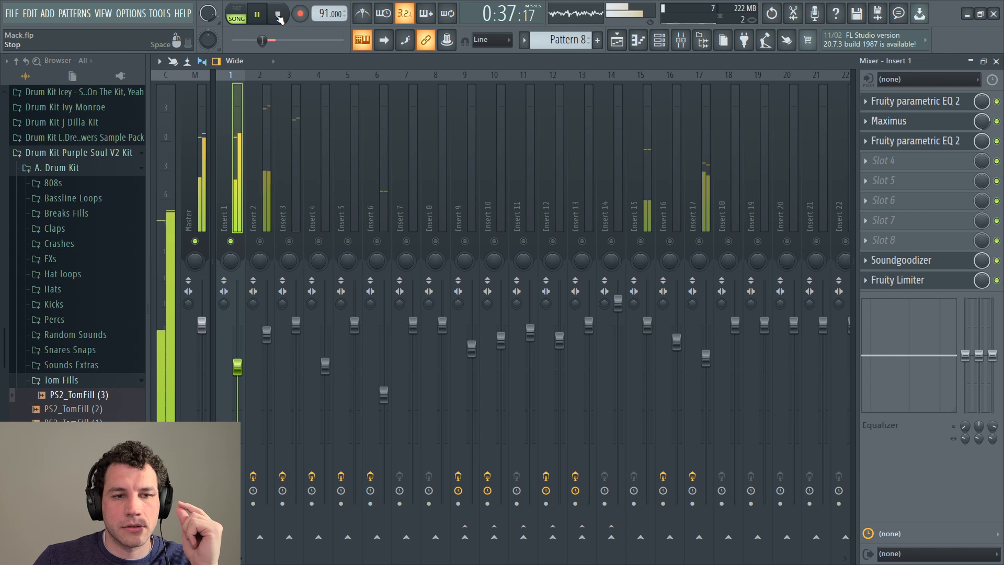
click(279, 19)
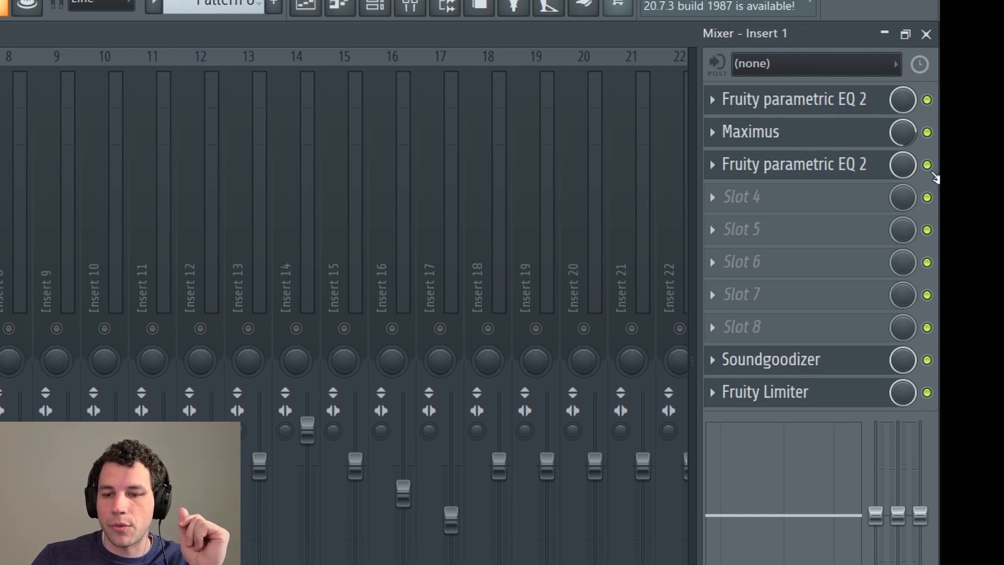
click(927, 100)
click(927, 132)
click(927, 164)
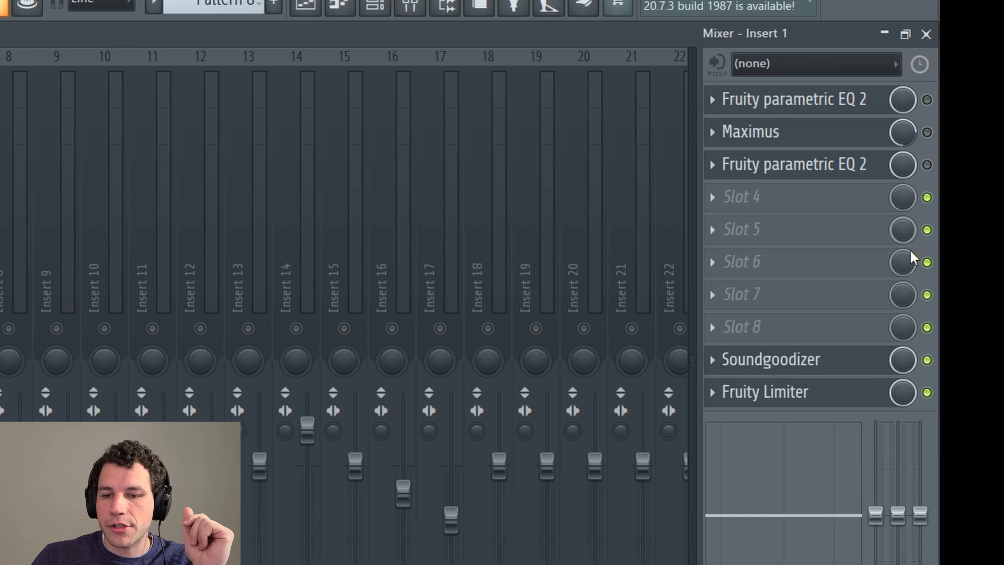
click(928, 392)
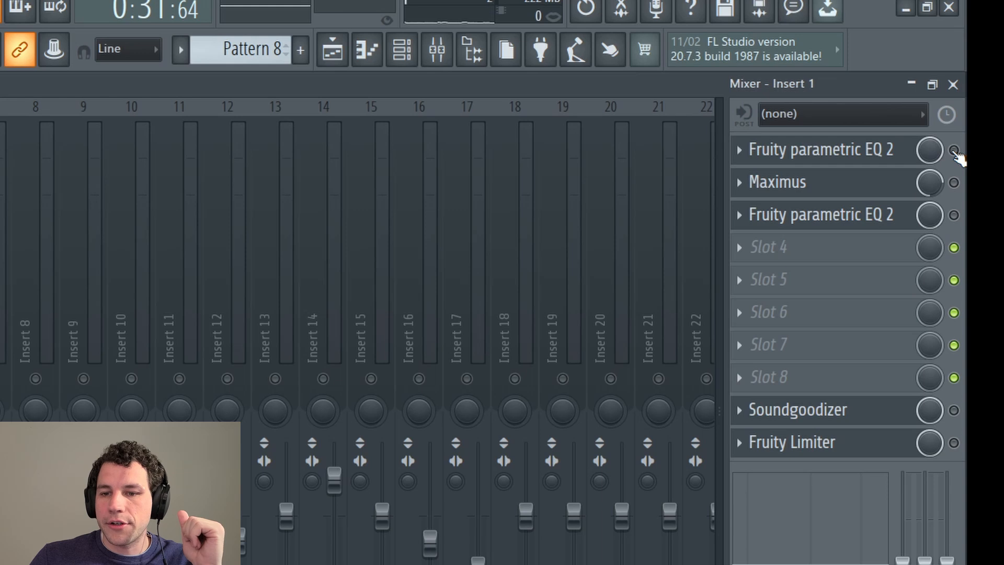
click(954, 151)
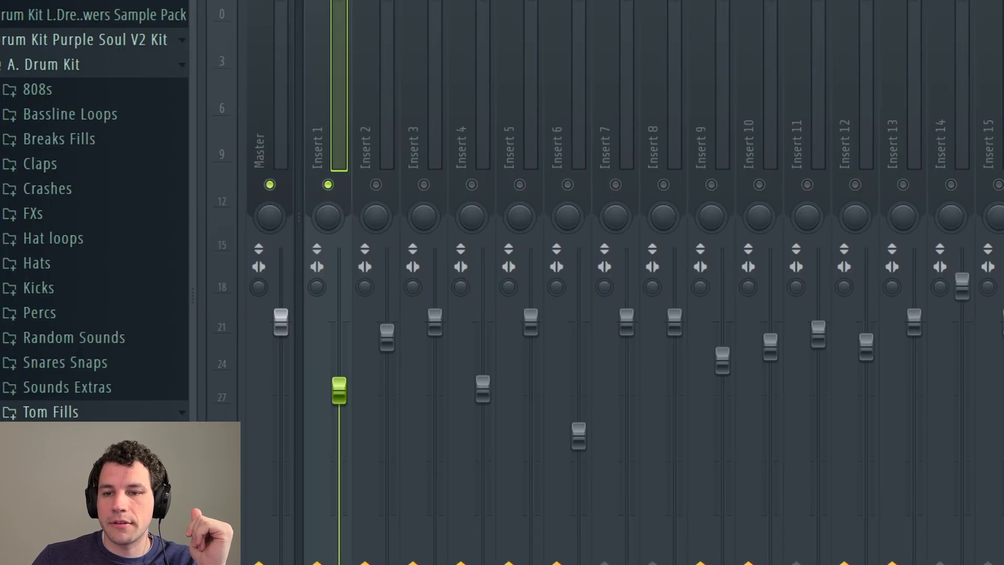
Step: Open the first Fruity parametric EQ 2 and tweak its output gain up and down during playback
click(837, 150)
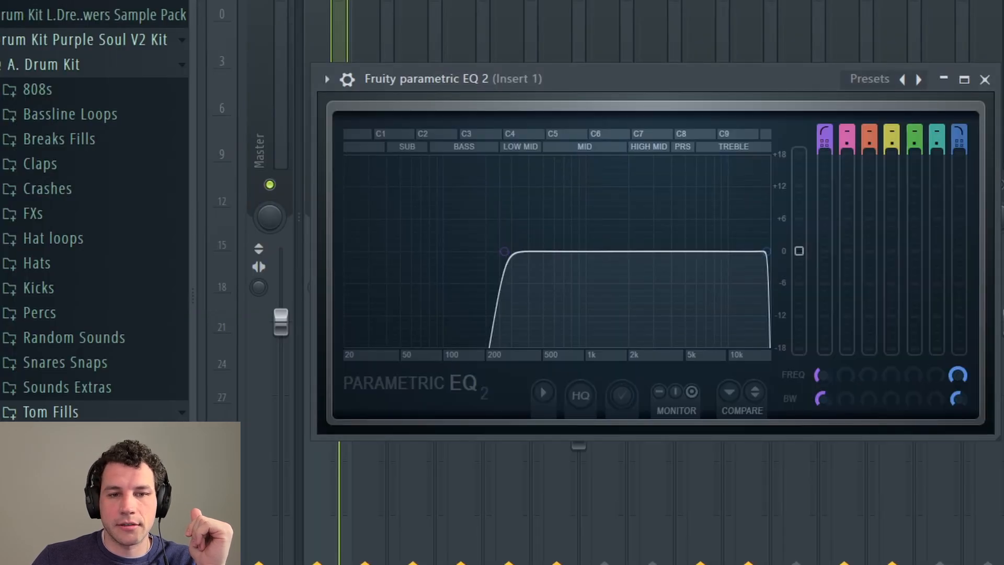
key(space)
drag(517, 79, 567, 37)
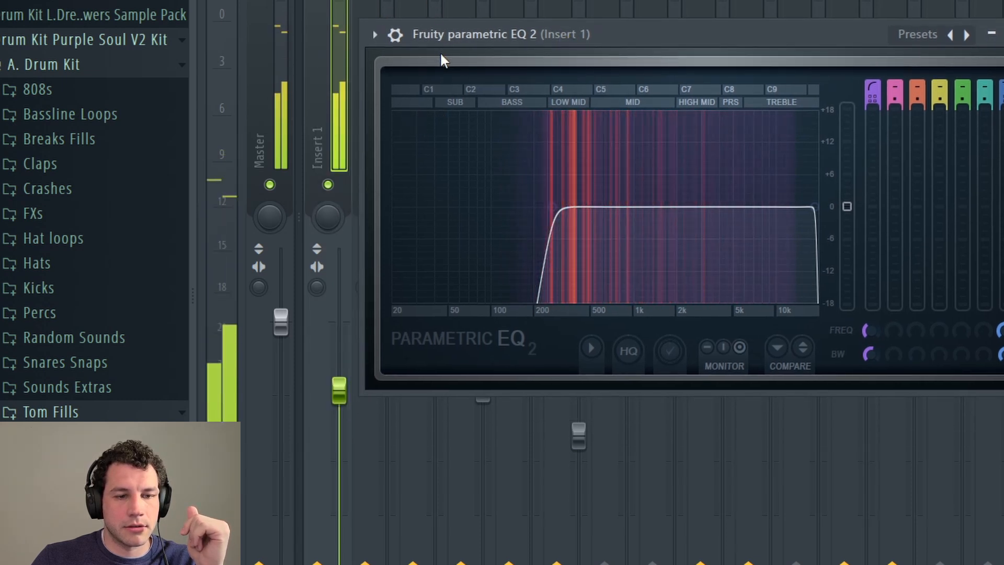
key(space)
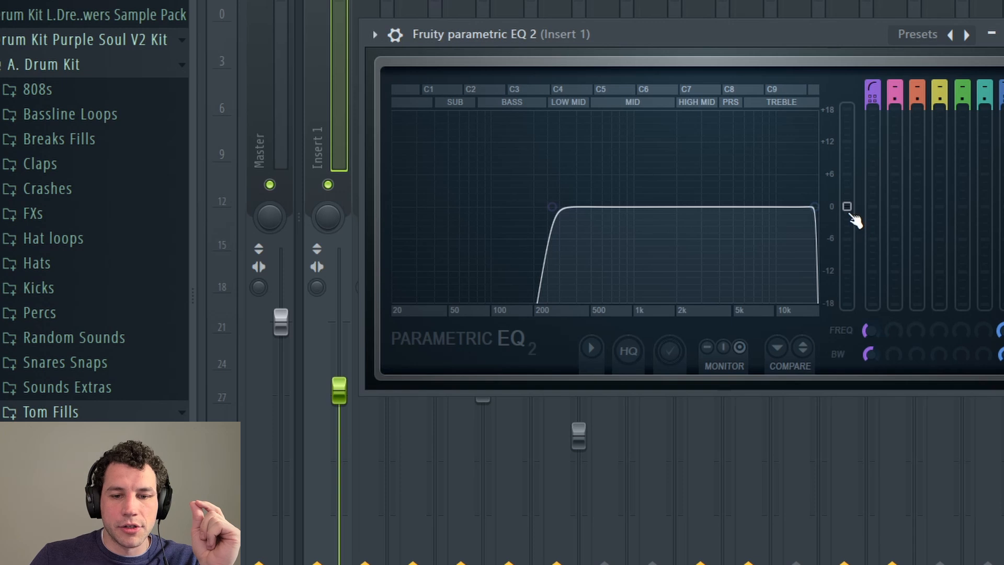
drag(847, 207, 847, 202)
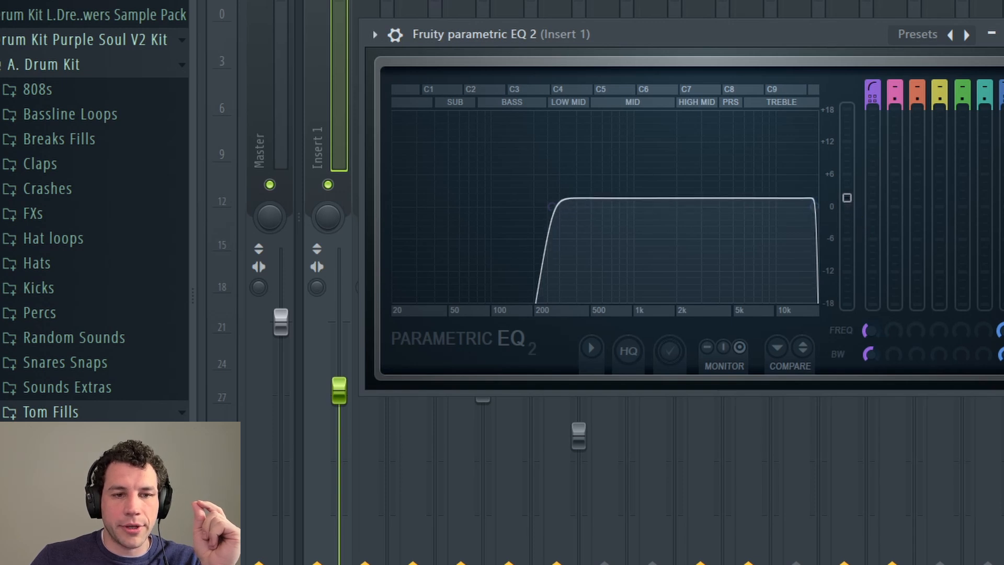
key(space)
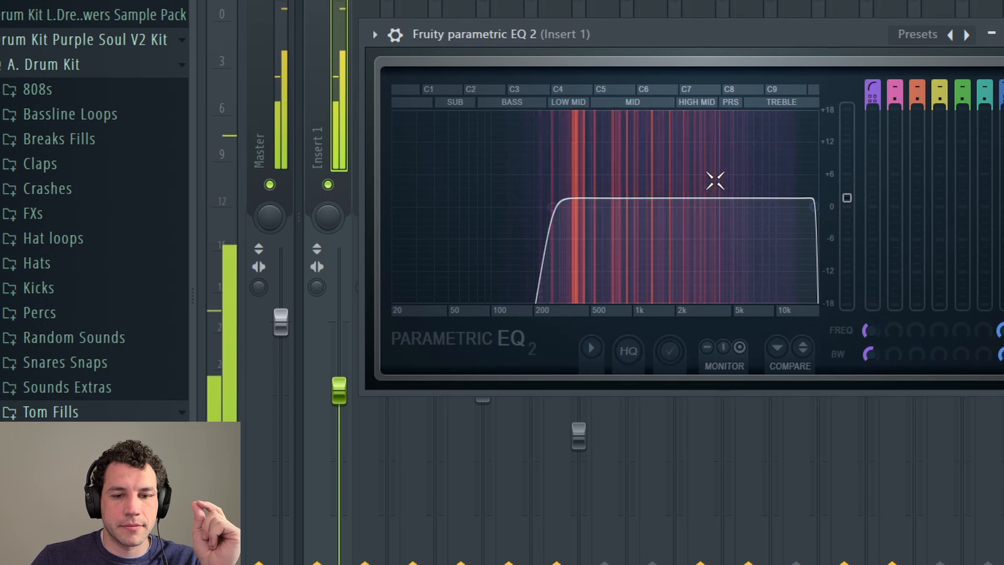
drag(847, 199, 846, 197)
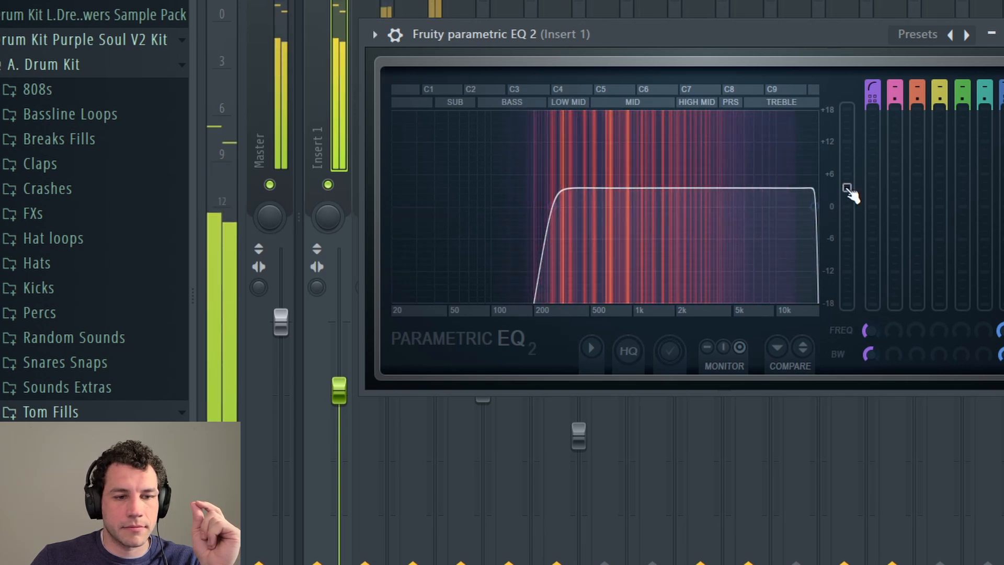
drag(848, 192, 848, 197)
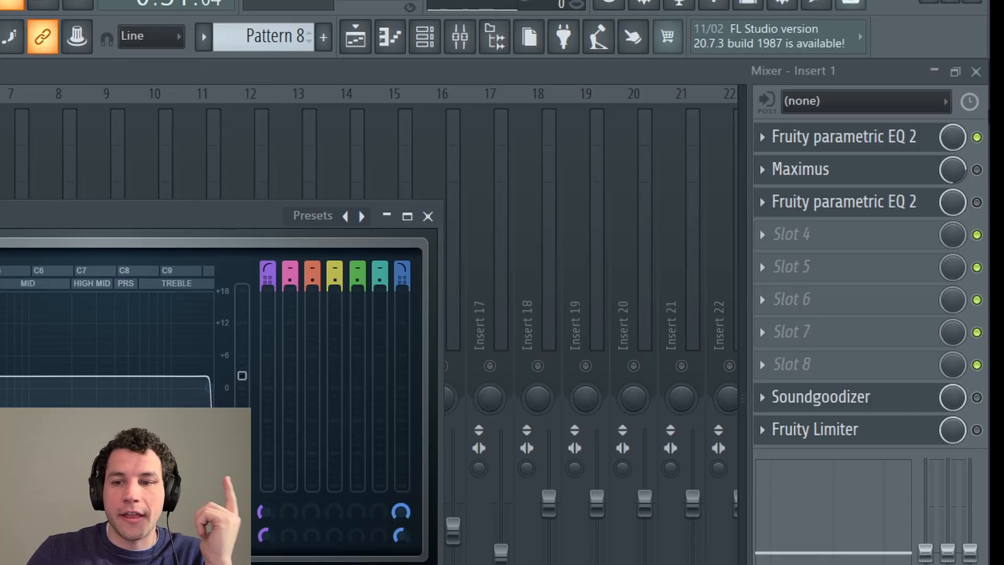
Step: Re-enable Maximus on Insert 1 and load its Lo fi preset
click(977, 169)
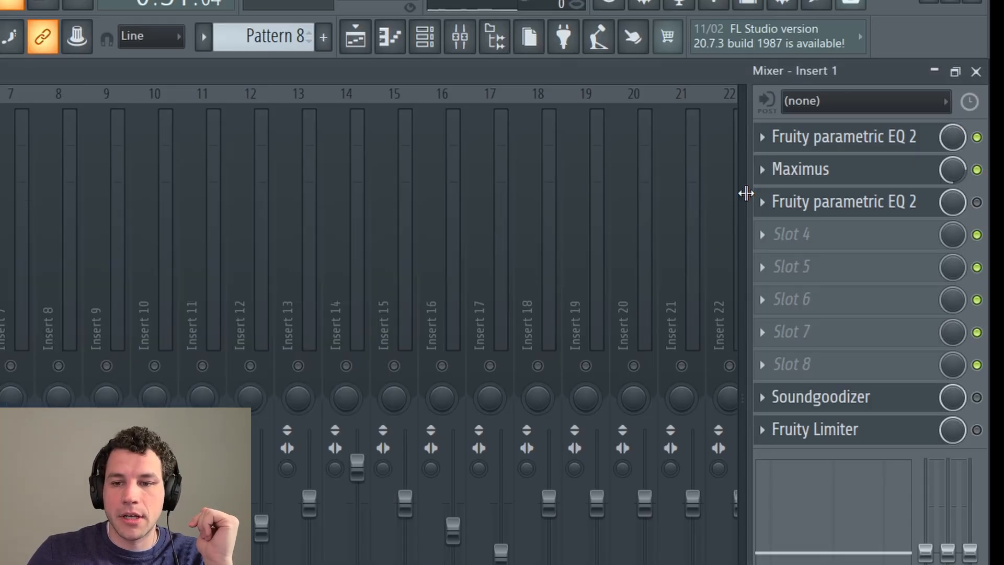
click(831, 168)
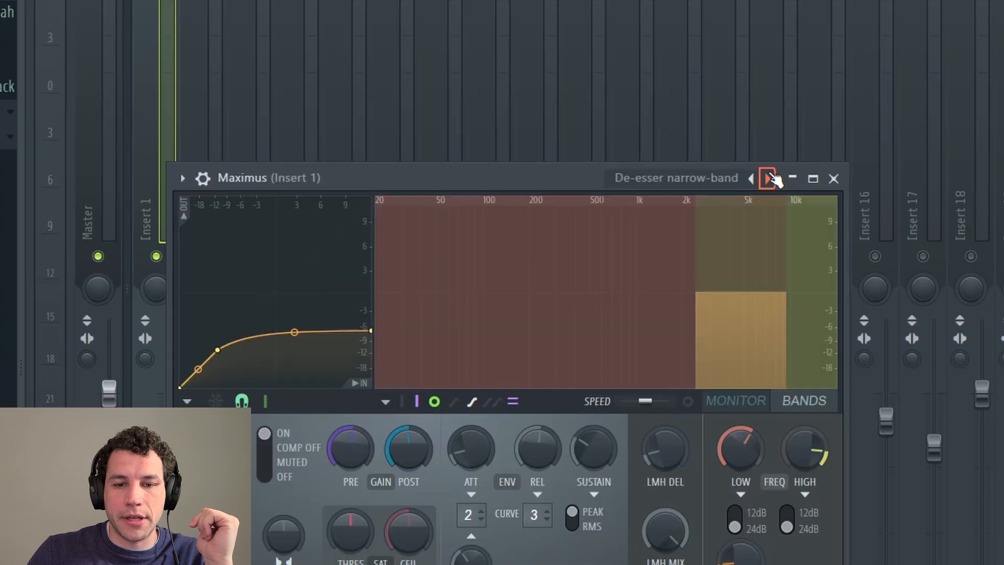
click(337, 288)
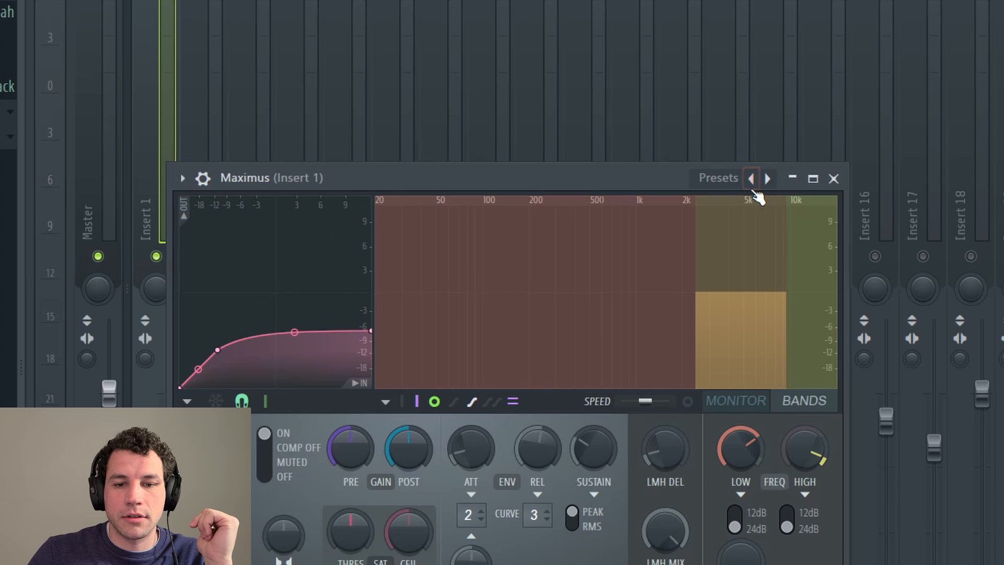
click(751, 178)
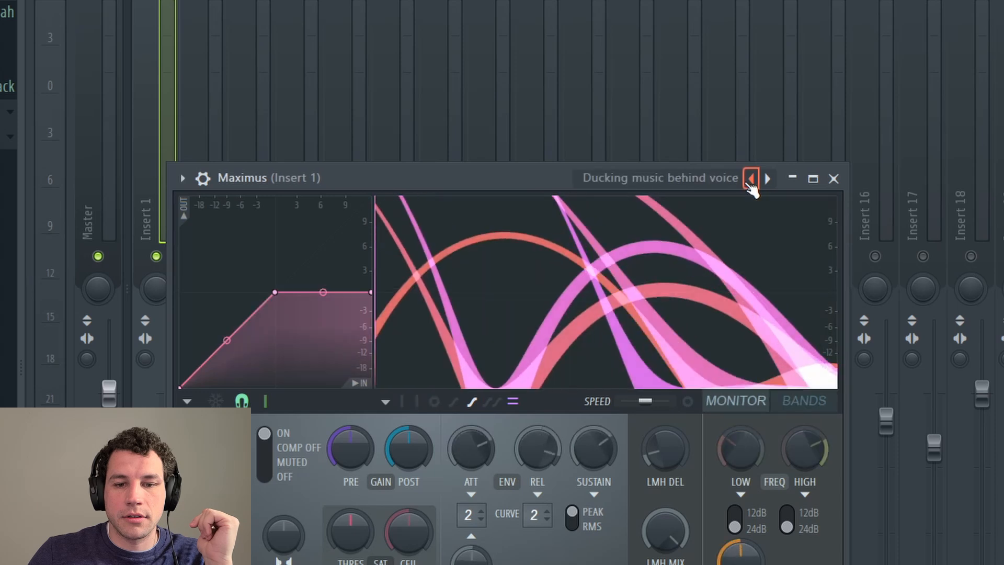
click(754, 178)
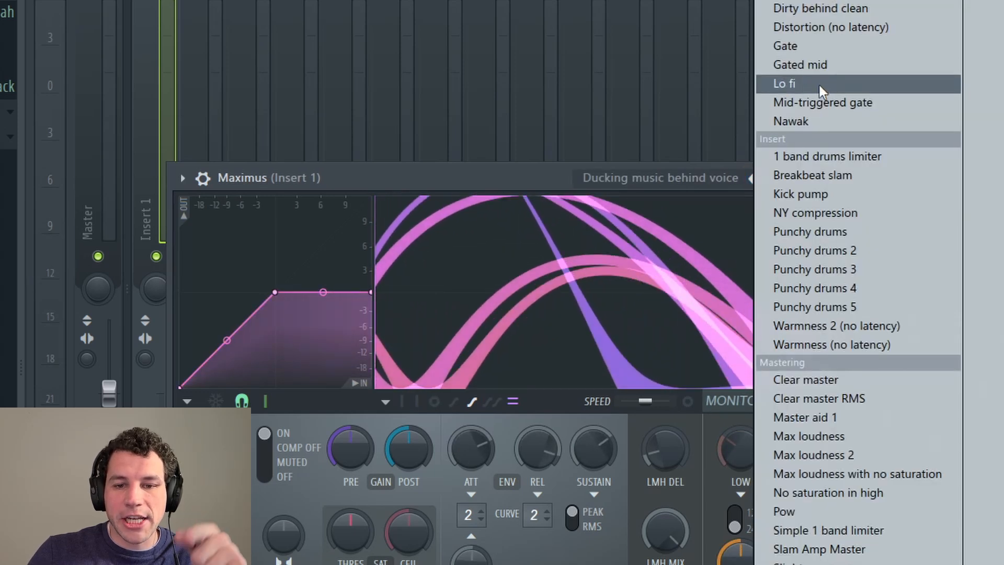
click(820, 86)
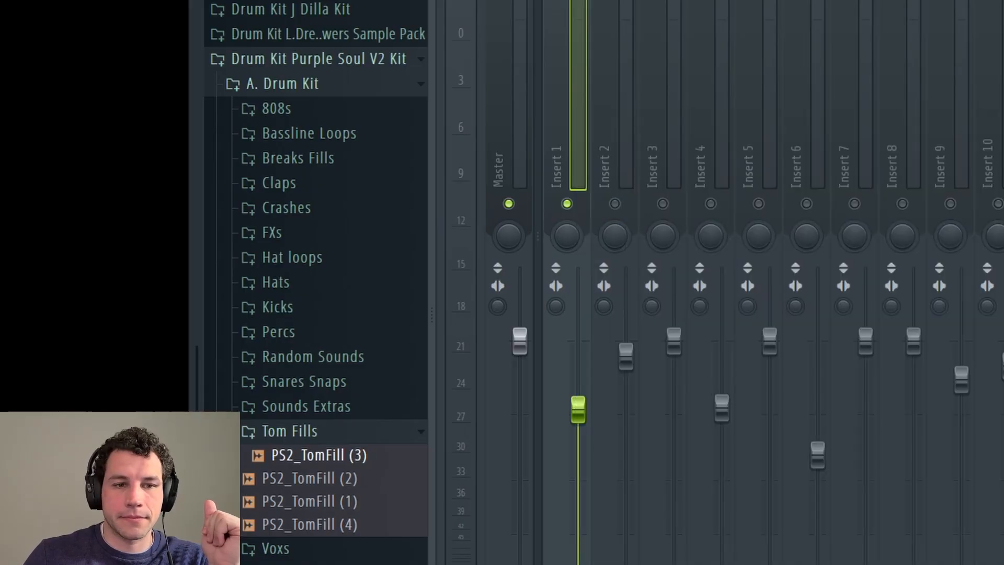
Step: Raise the Maximus POST gain while auditioning the beat, then ease it back down slightly
key(space)
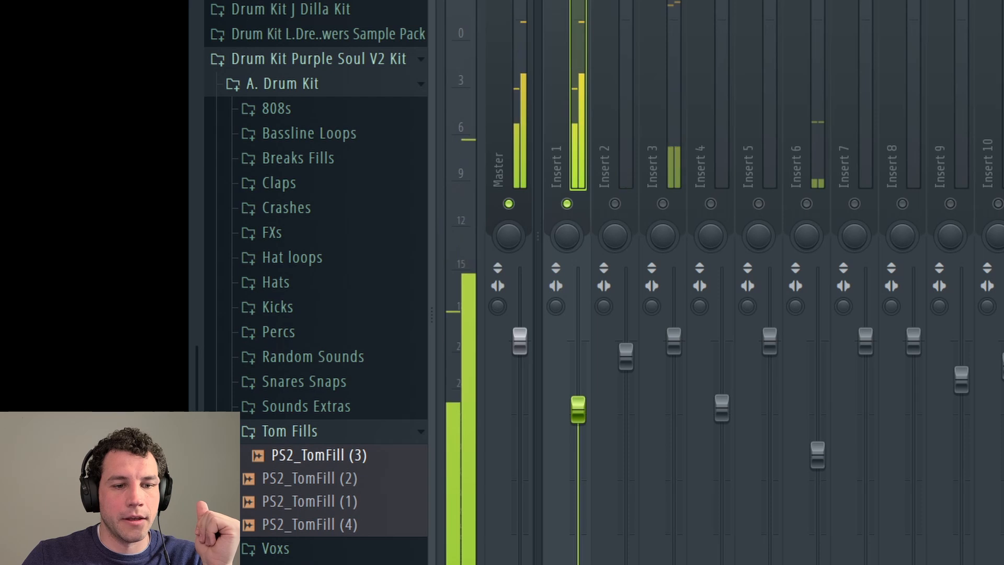
key(space)
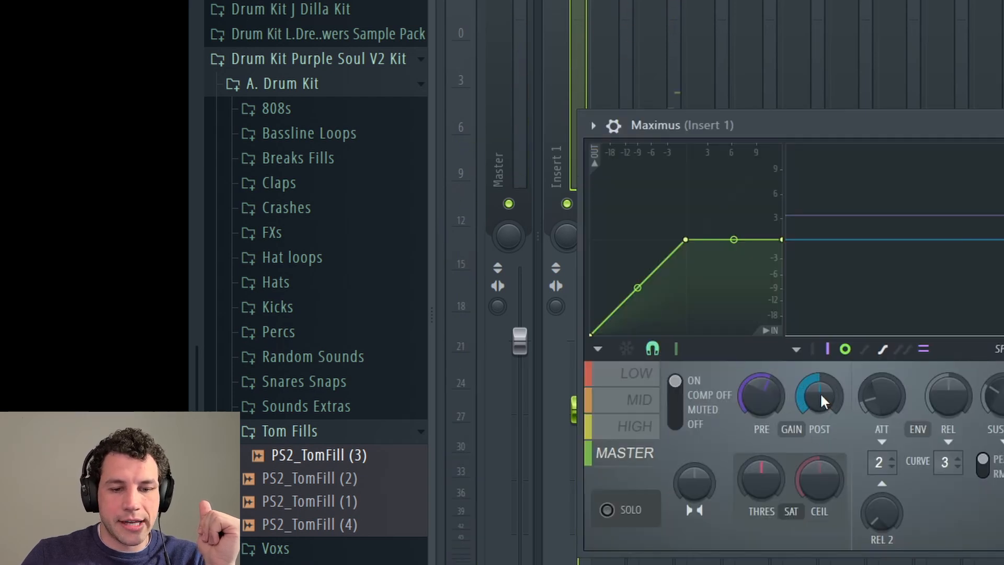
drag(821, 399, 821, 382)
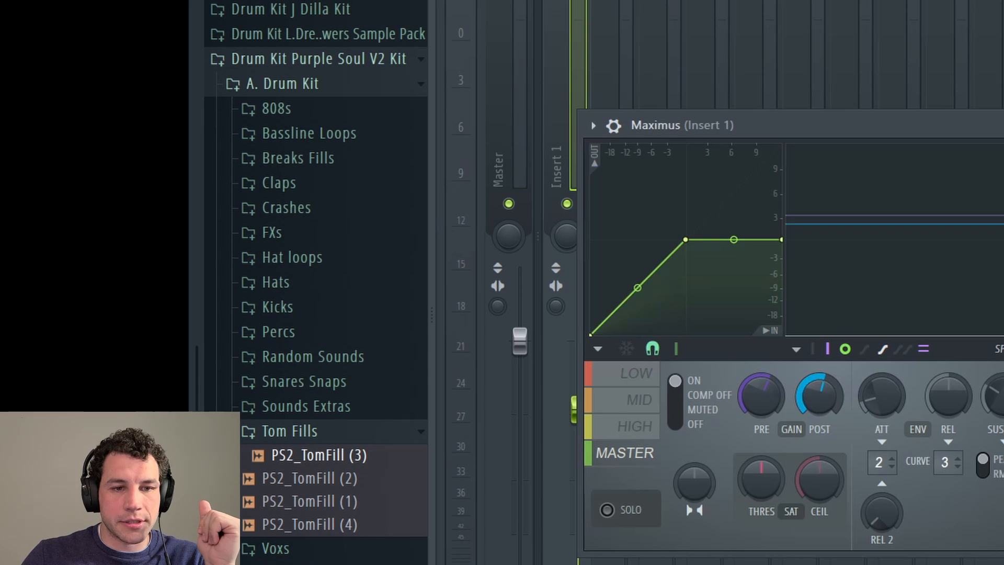
key(space)
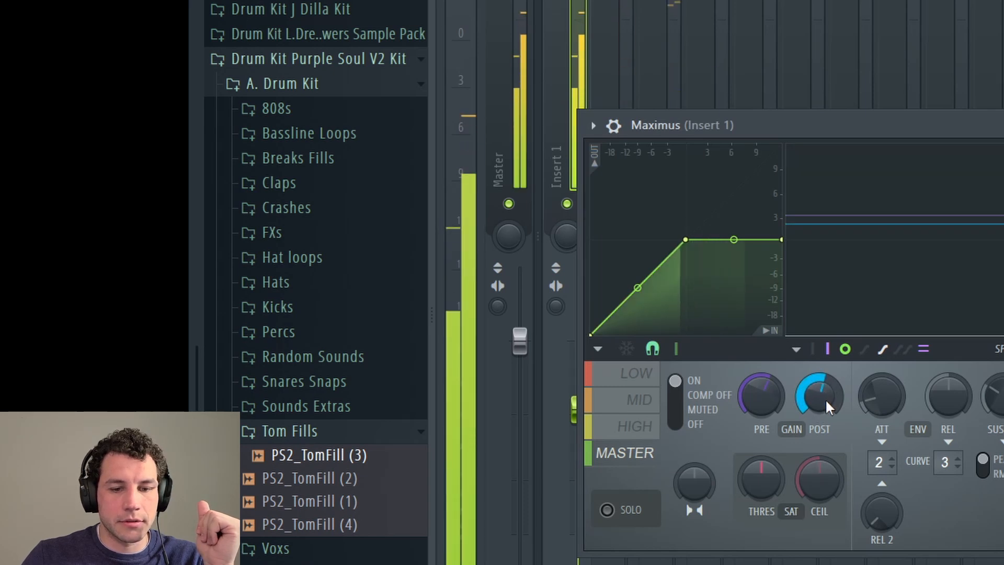
drag(825, 400, 833, 393)
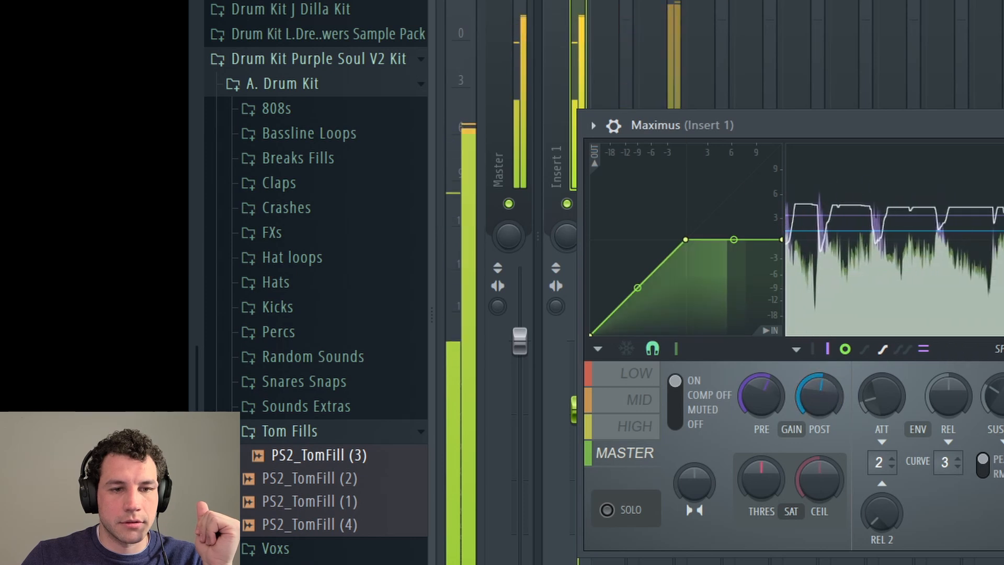
key(space)
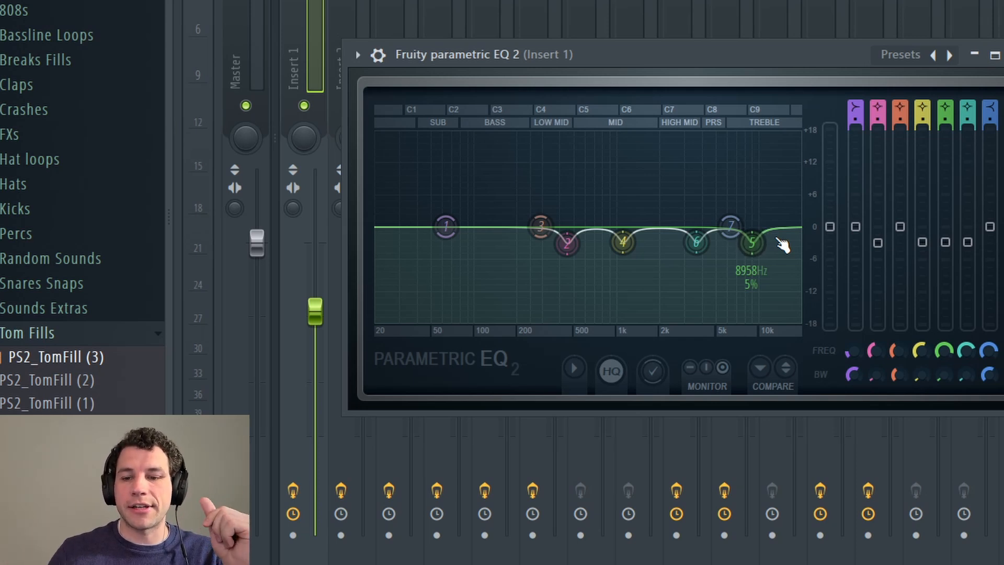
Step: Close the parametric EQ window and start the beat playing
key(Escape)
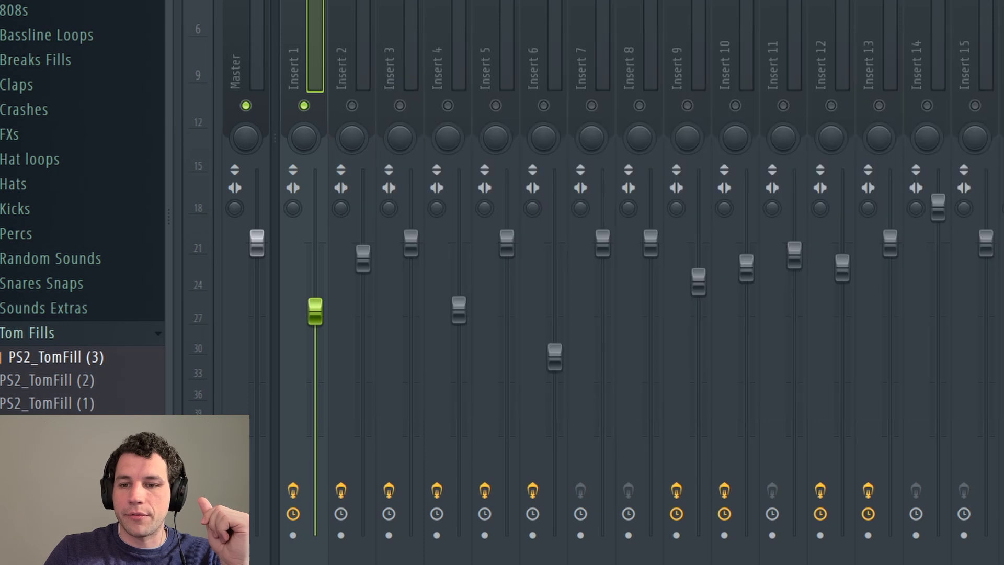
key(space)
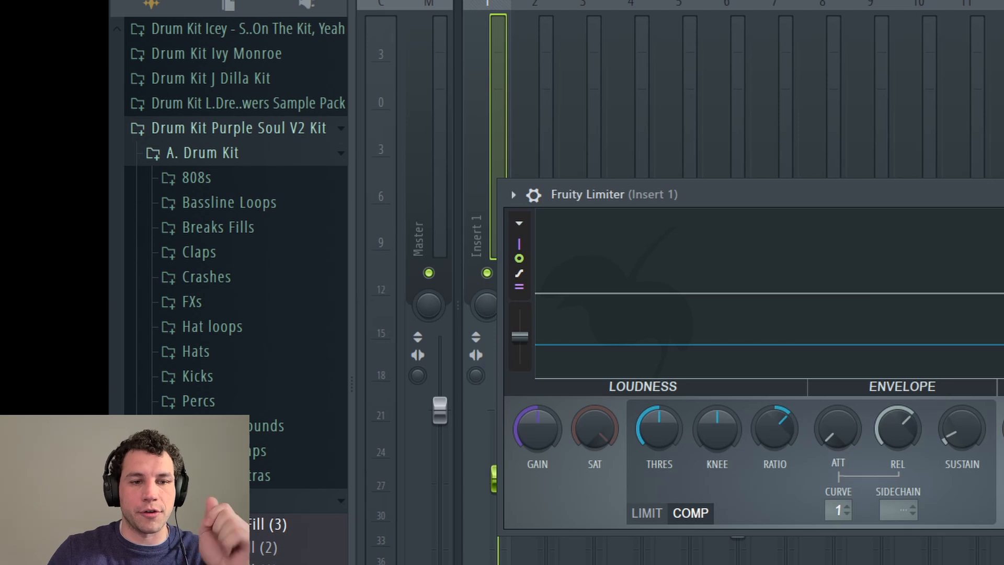
Step: Lower then raise the Fruity Limiter threshold during playback, then close the limiter window
key(space)
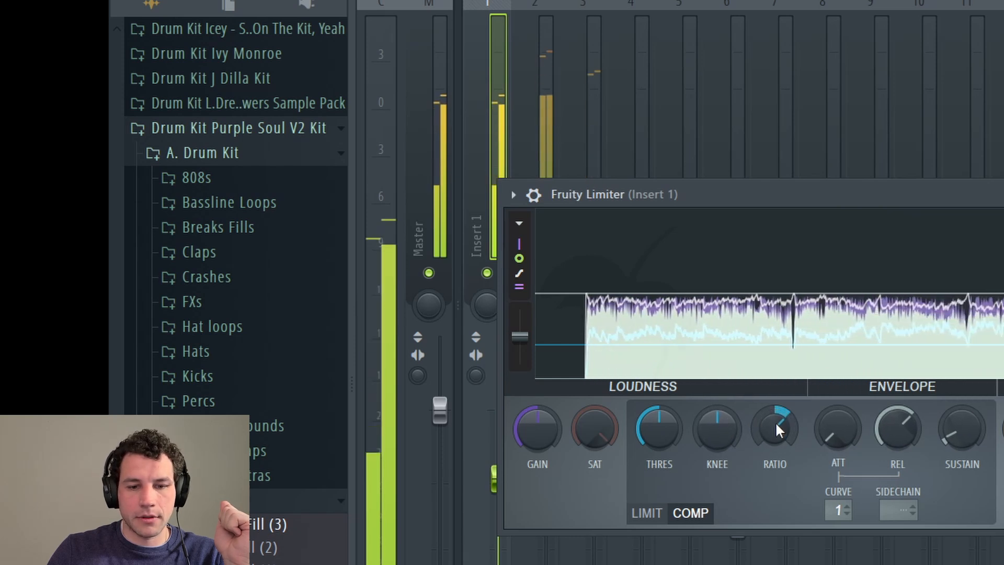
drag(637, 423, 637, 434)
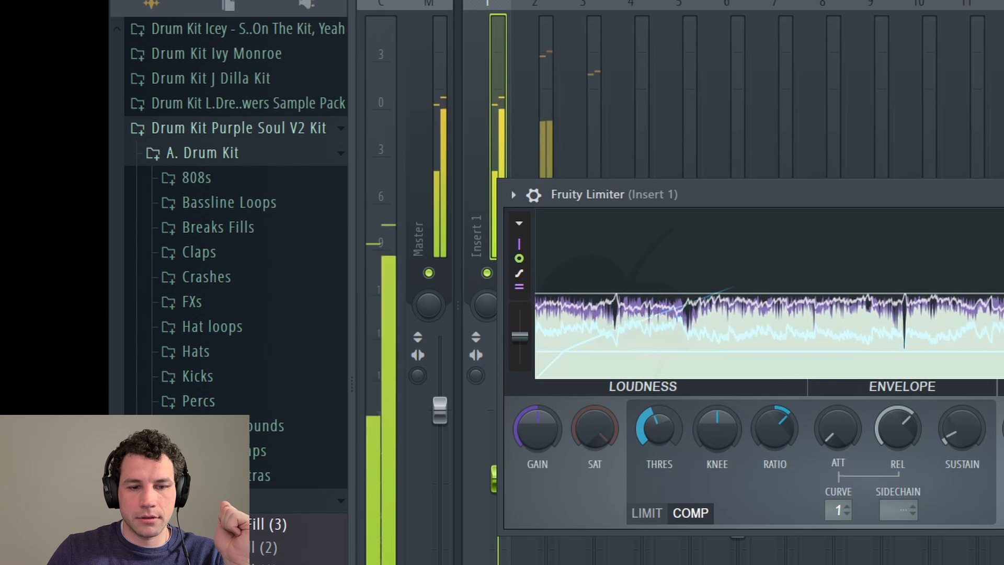
drag(637, 435, 637, 402)
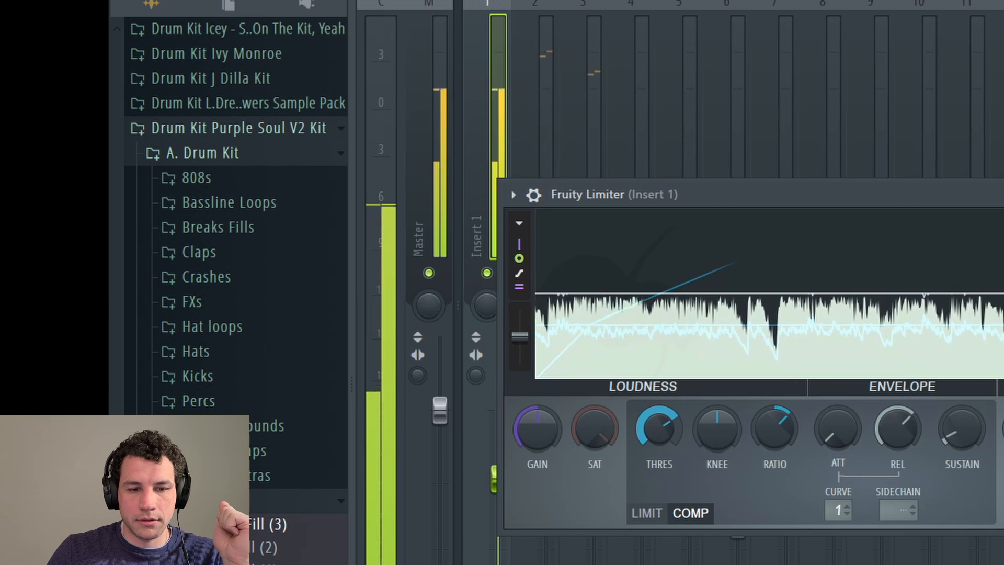
key(space)
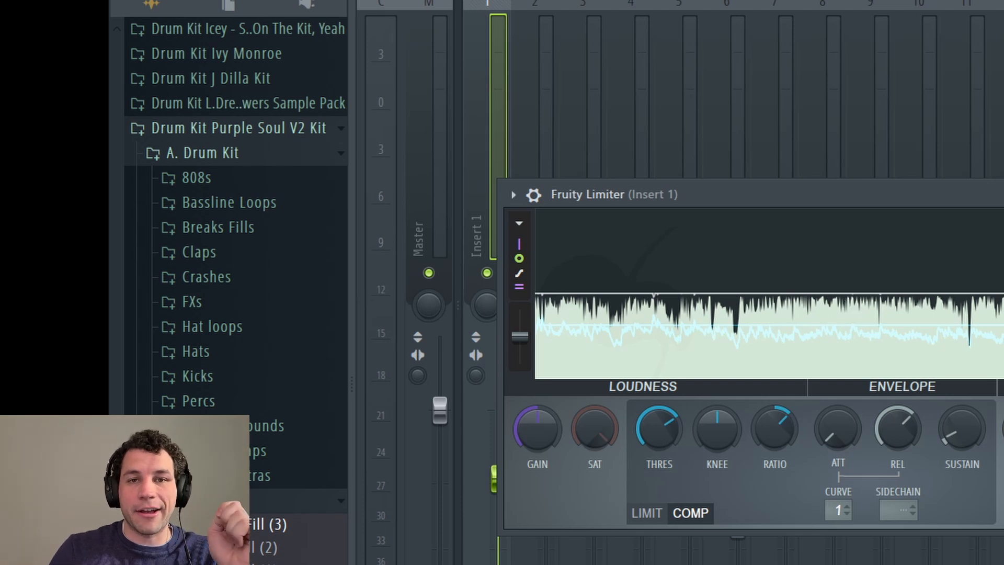
key(Escape)
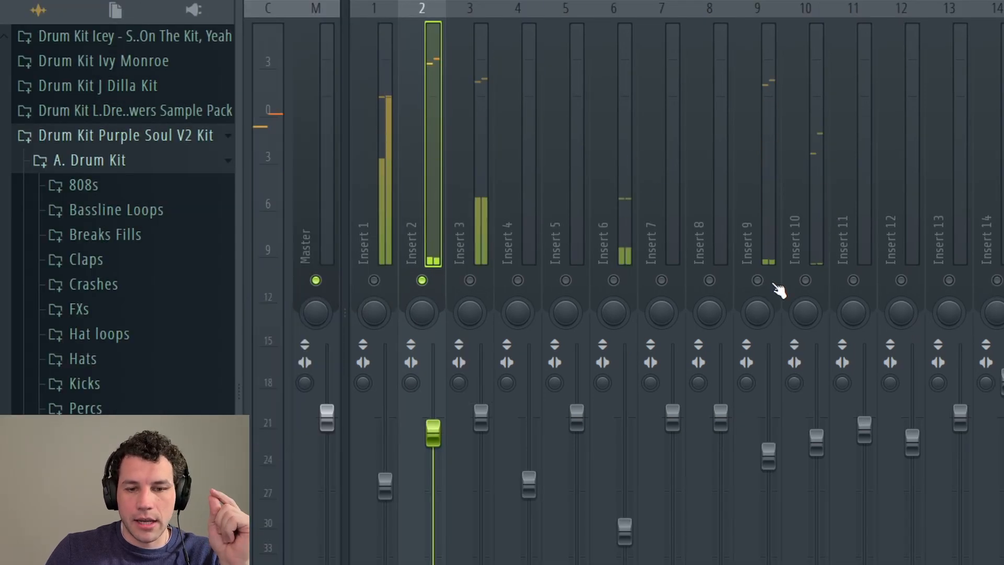
Step: Route Insert 2 to Inserts 9, 10 and 11, and inspect those inserts' effect slots
click(758, 282)
click(806, 281)
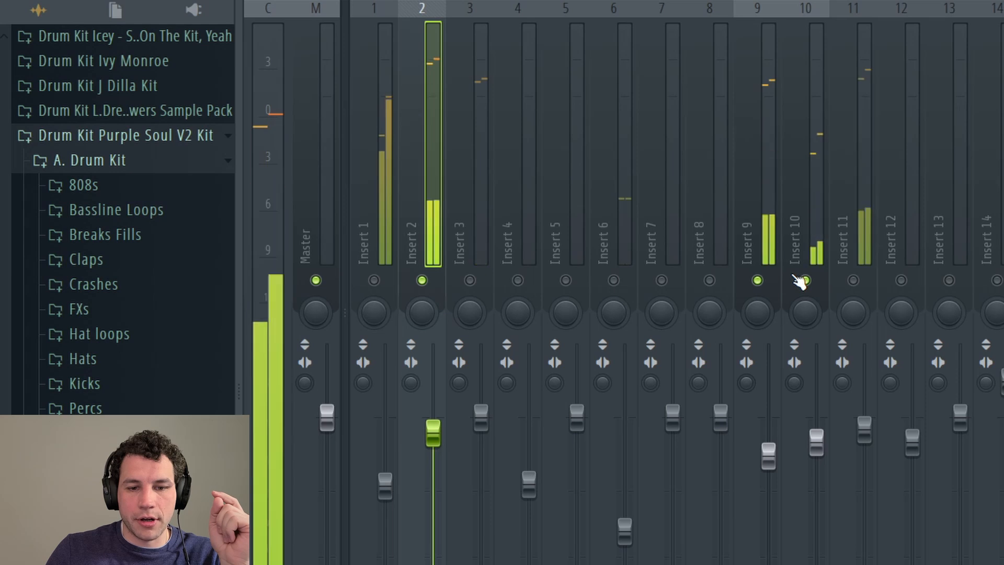
click(854, 281)
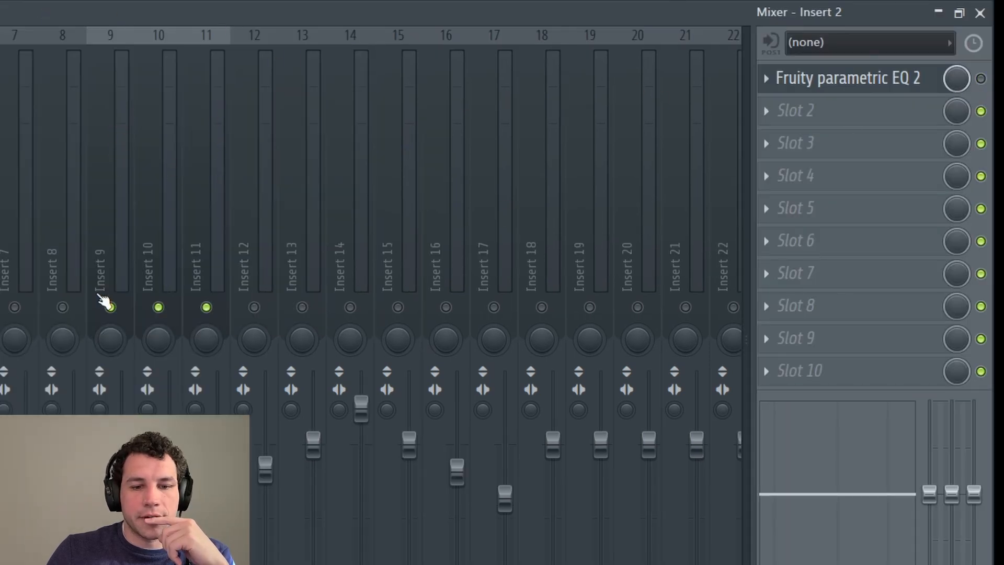
click(107, 183)
click(159, 167)
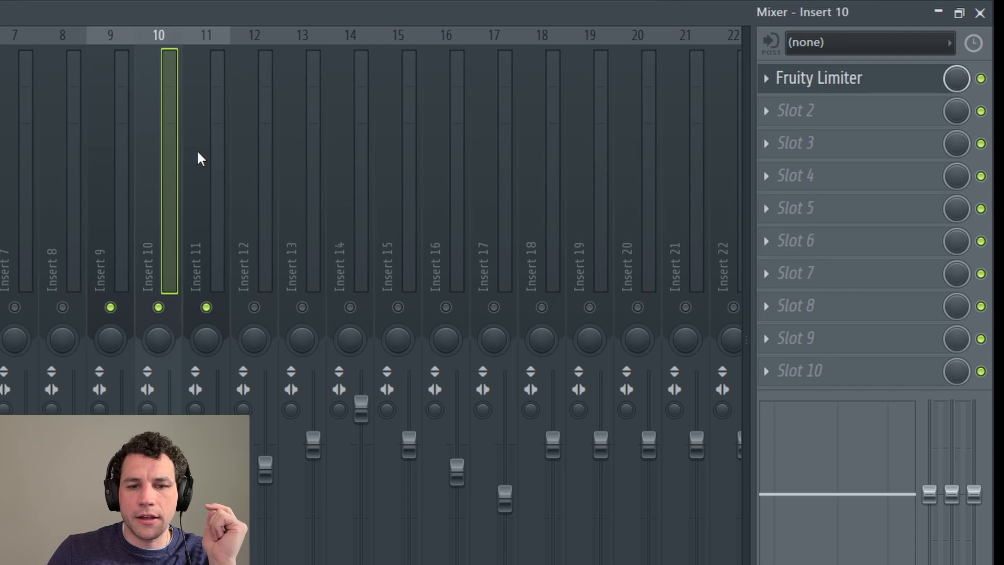
click(213, 151)
click(0, 172)
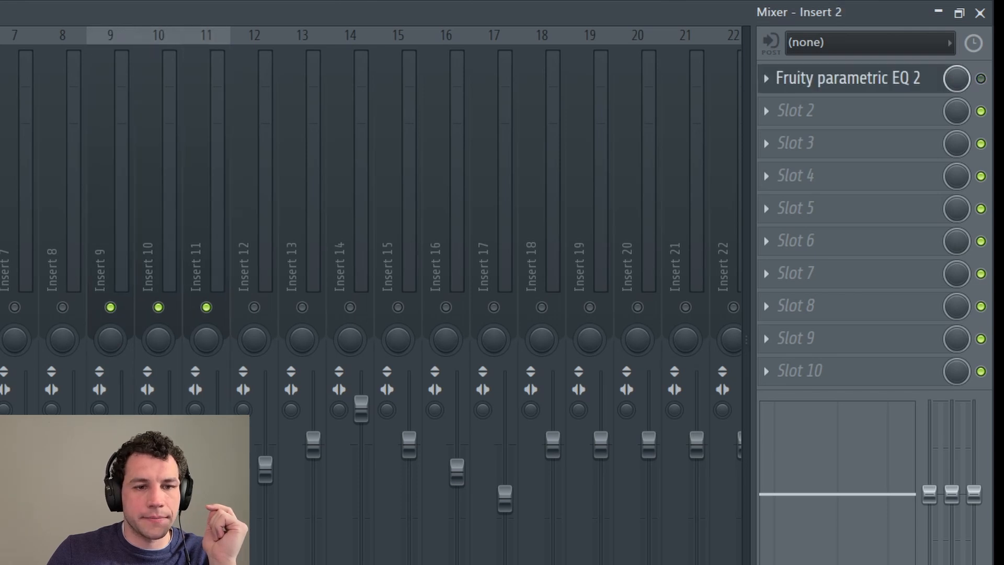
Step: Play and stop the beat to hear the new routing, then show the Channel rack
key(space)
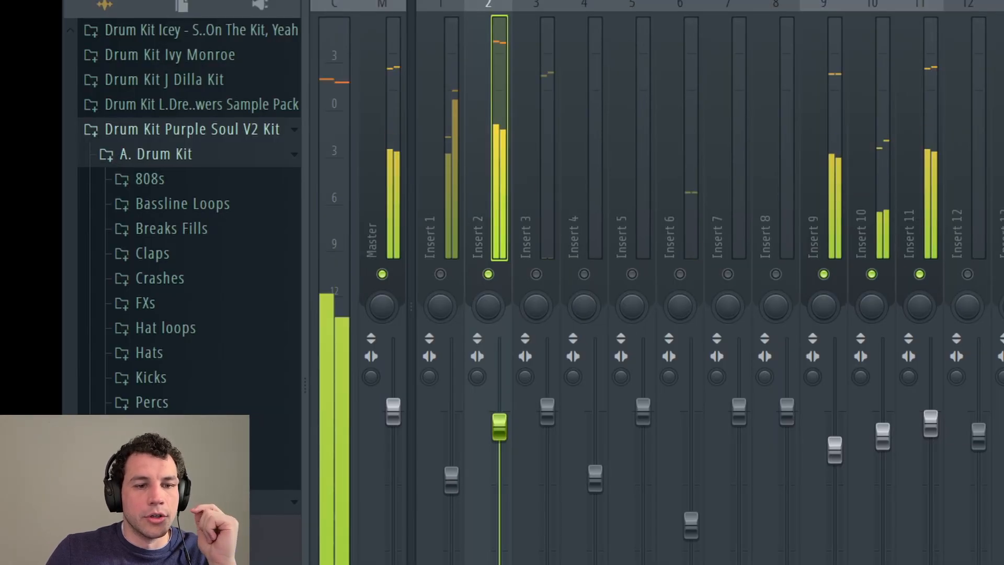
key(space)
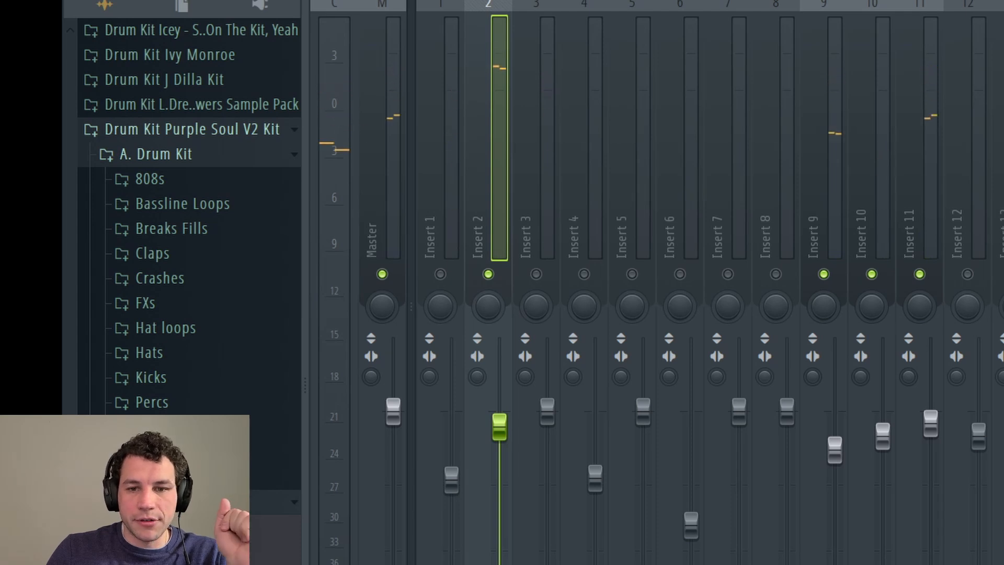
key(F6)
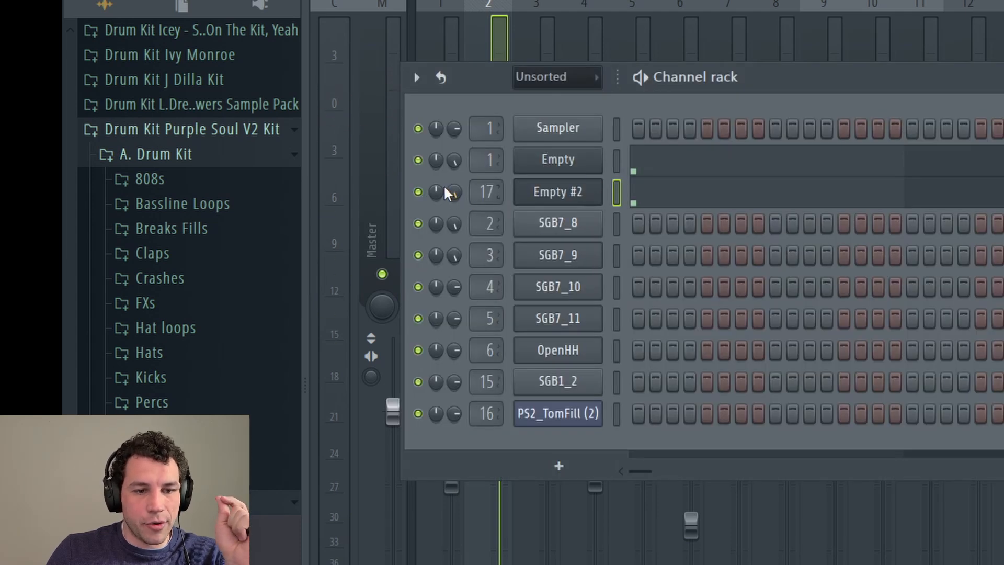
Step: Start the drum pattern playing and close the Channel rack to show only the mixer
key(space)
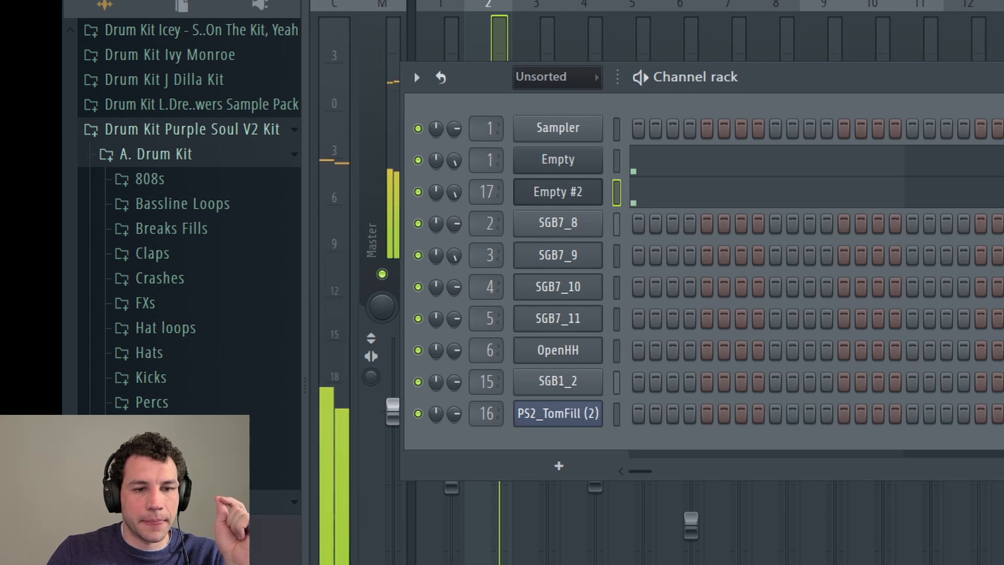
key(F6)
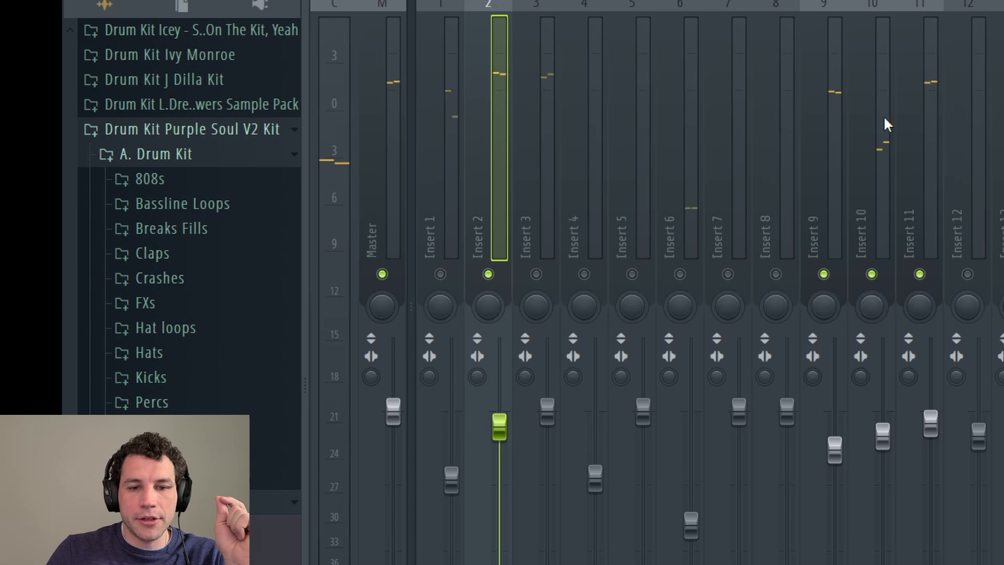
click(930, 196)
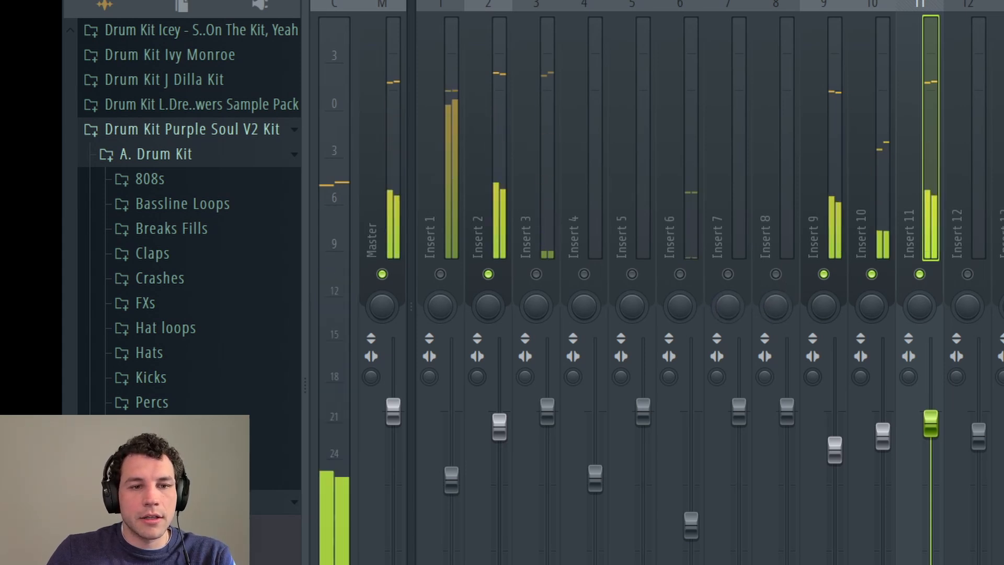
key(space)
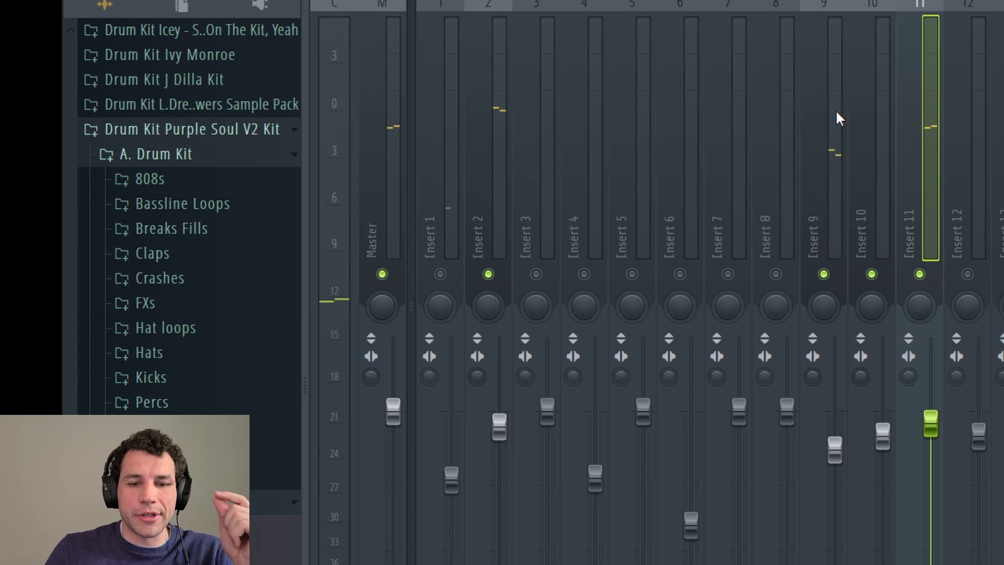
click(832, 131)
click(865, 112)
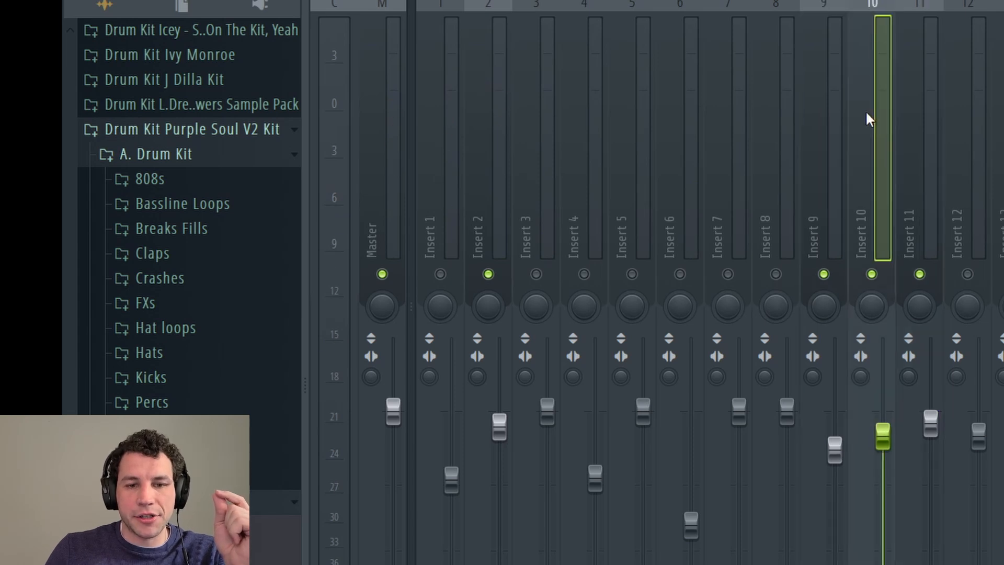
click(835, 108)
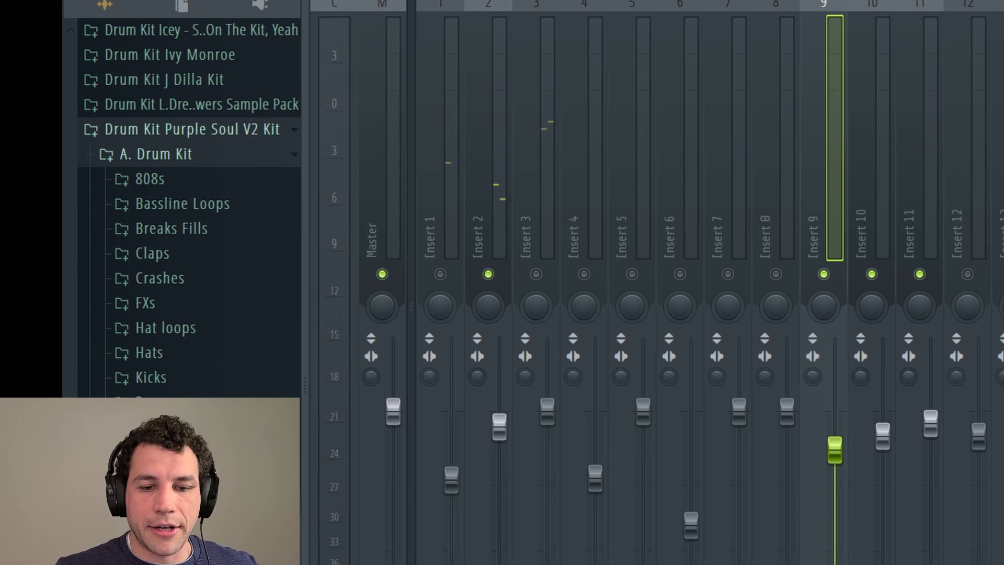
Step: Select Insert 11, then Insert 2, and play the drum beat through the mixer
click(930, 115)
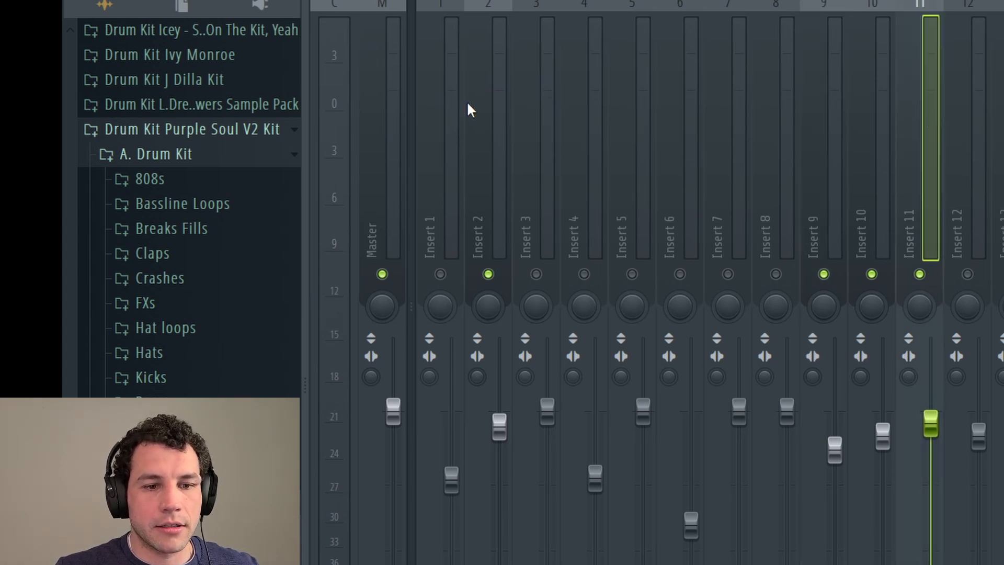
click(484, 111)
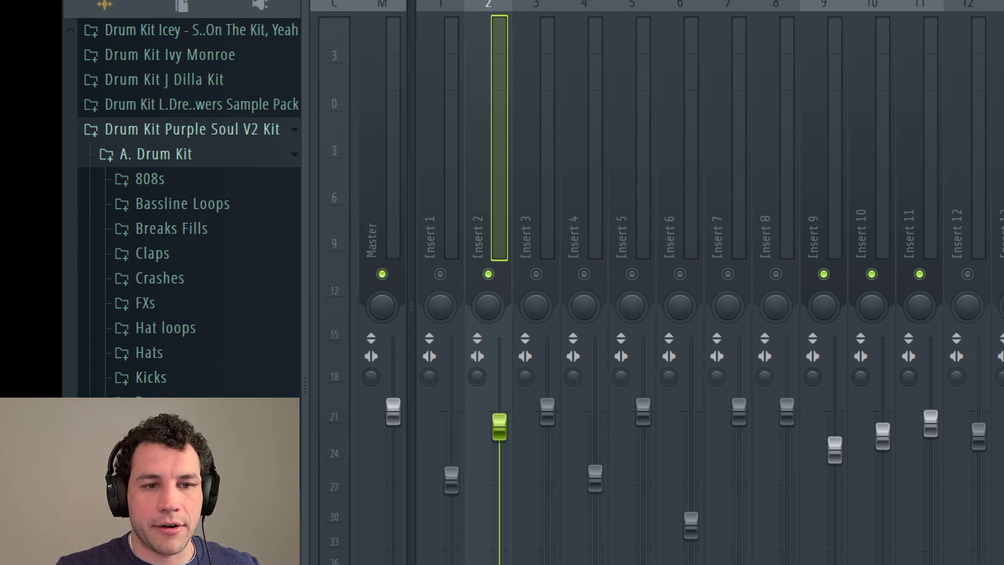
key(space)
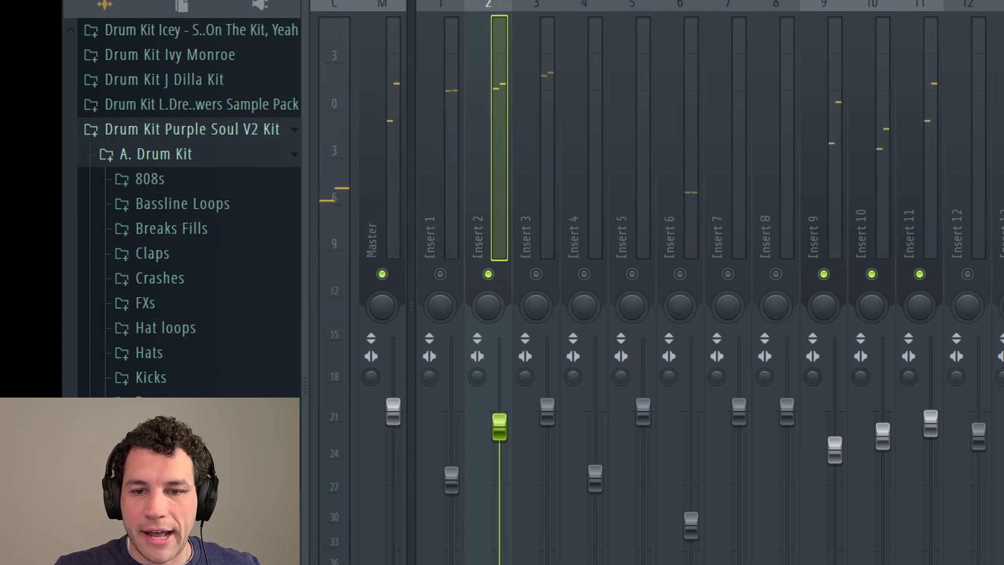
Step: Nudge Insert 2's Fruity parametric EQ 2 output gain just above 0 dB, then close it
click(1002, 110)
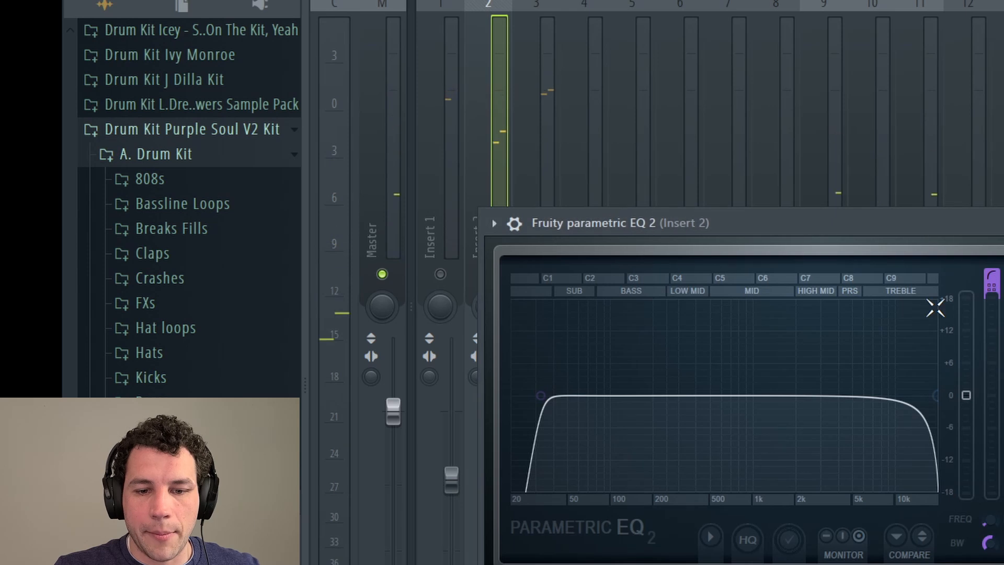
scroll(977, 396, up, 5)
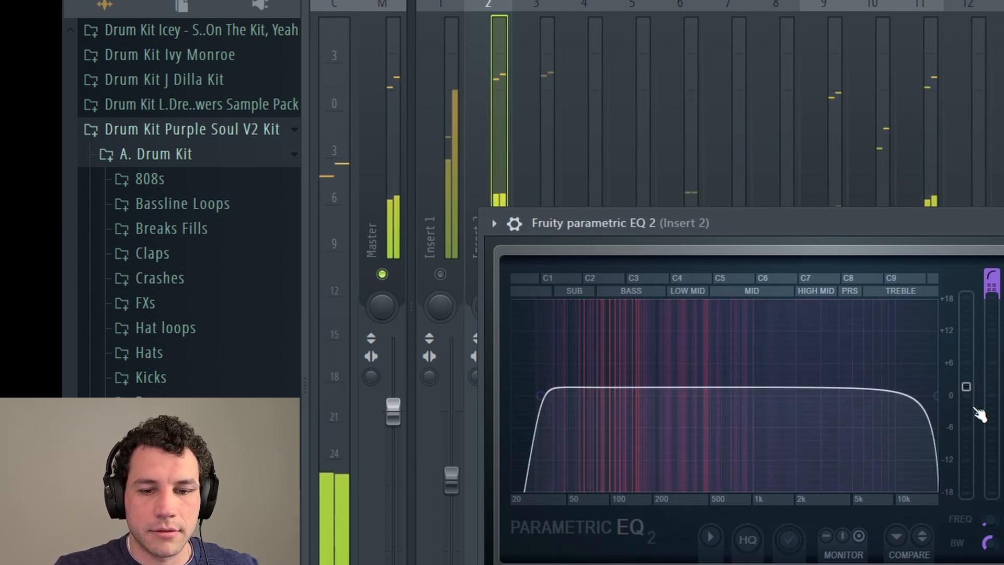
drag(966, 386, 966, 383)
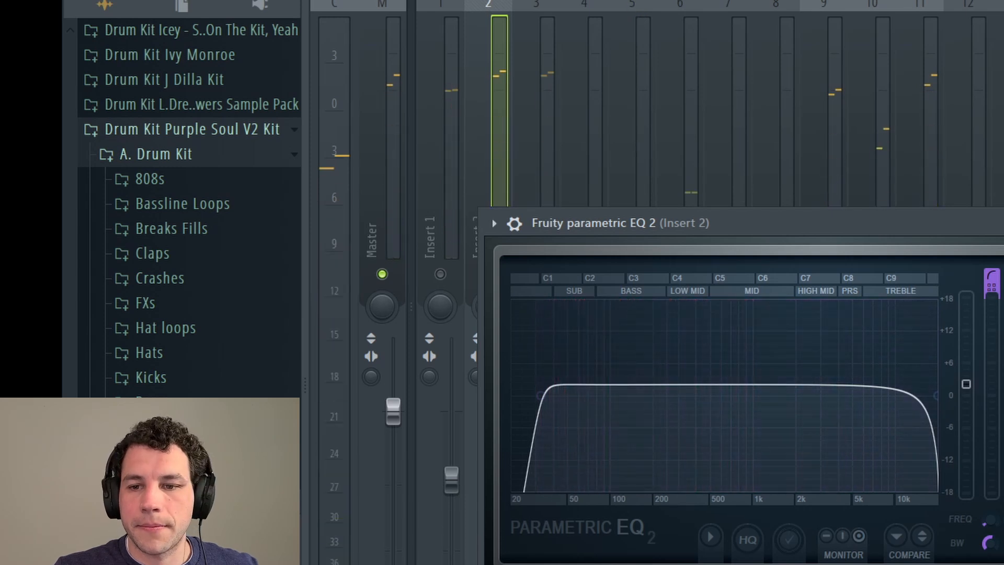
key(Escape)
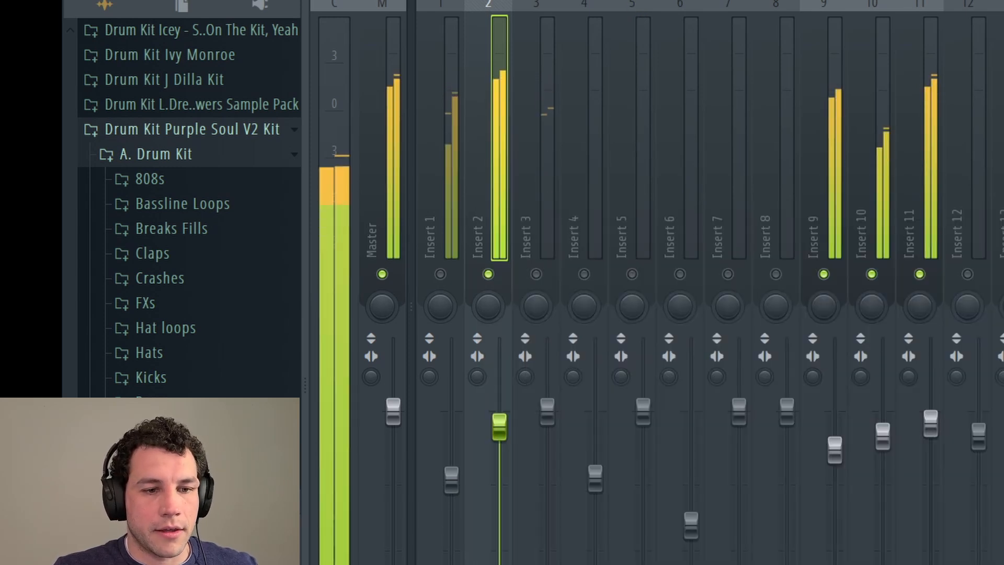
Step: Raise Insert 11's fader slightly while the beat plays
key(space)
click(927, 58)
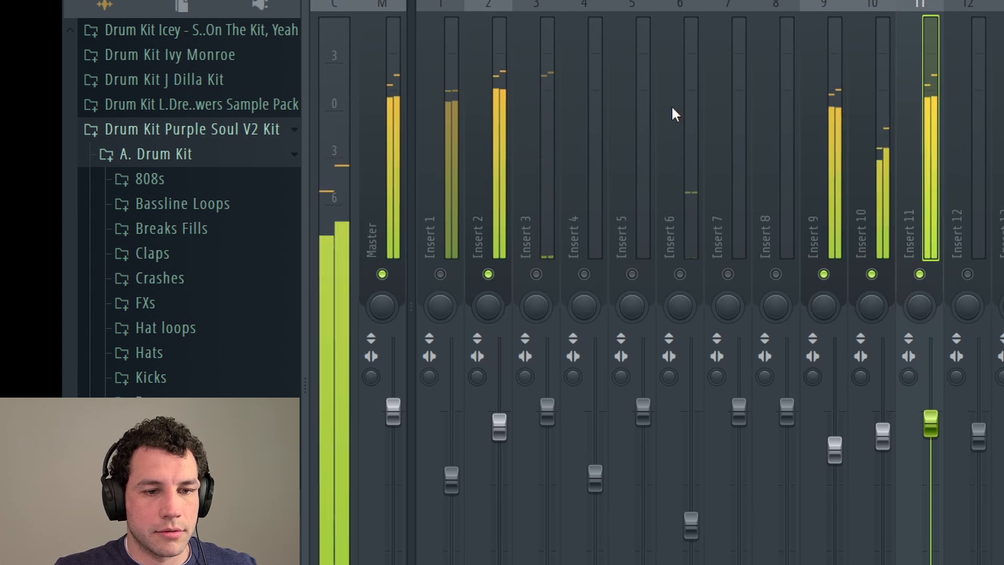
drag(930, 422, 931, 414)
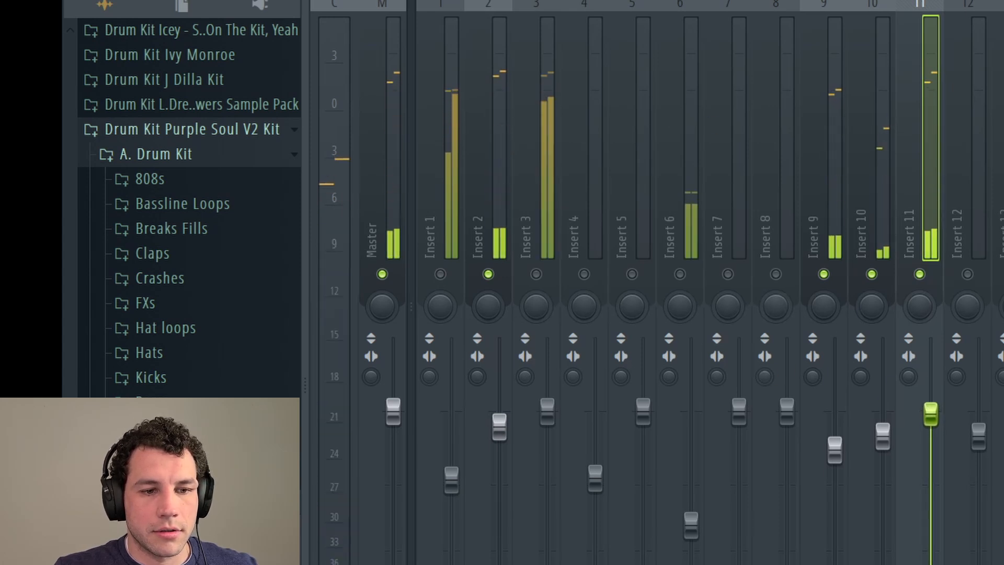
key(space)
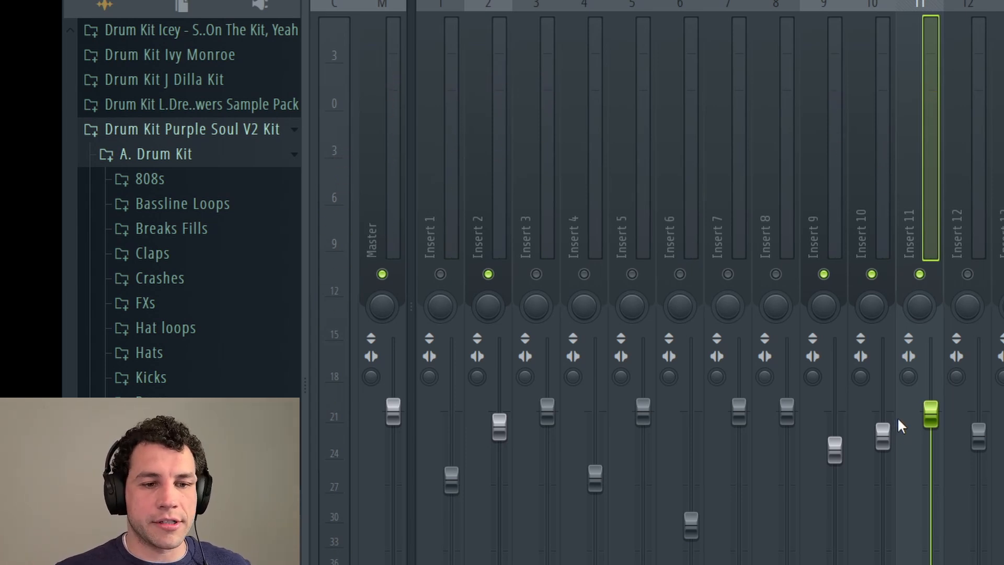
Step: Solo Insert 3 during playback and select it to bring up its parametric EQ
key(space)
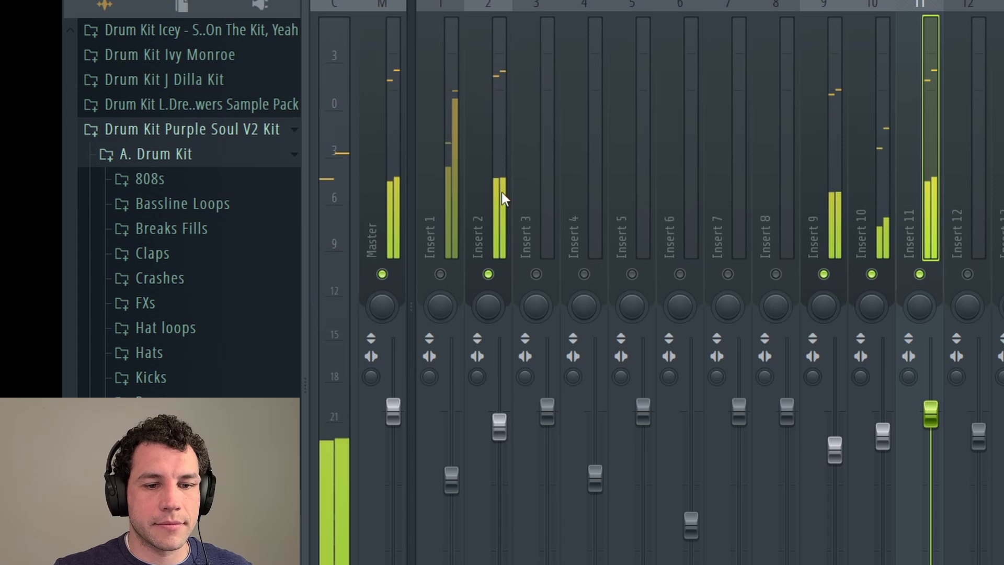
click(537, 274)
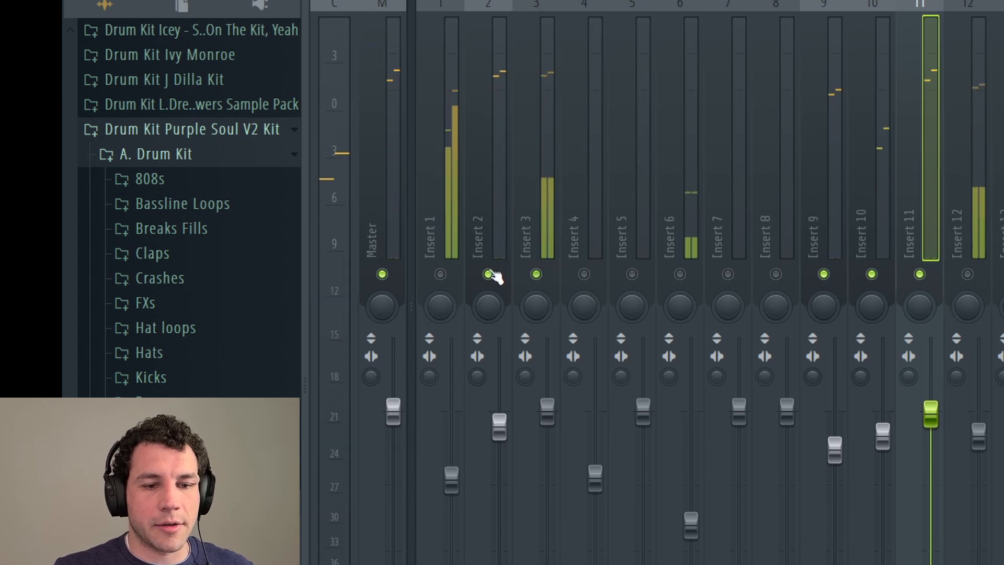
right_click(489, 274)
right_click(489, 275)
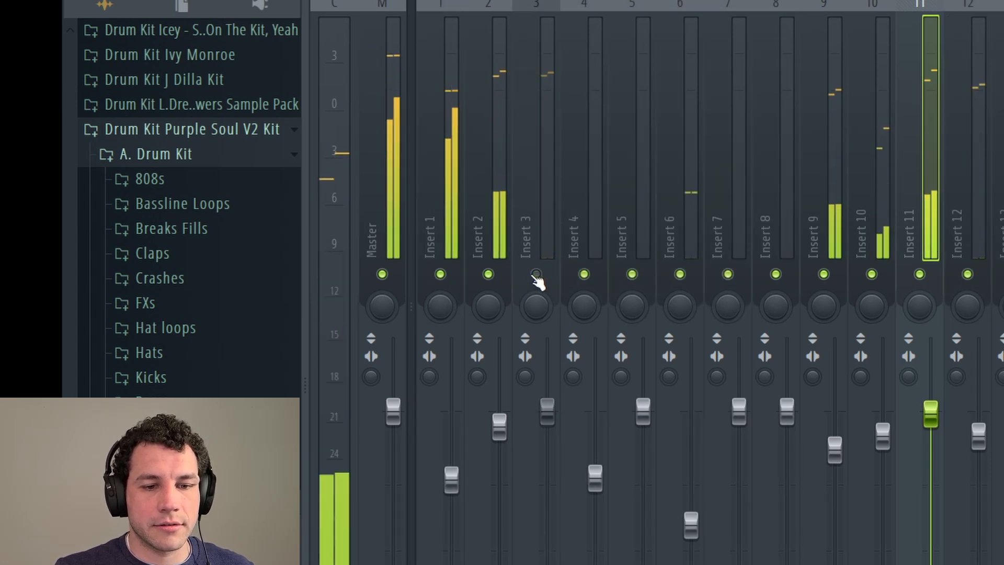
right_click(538, 277)
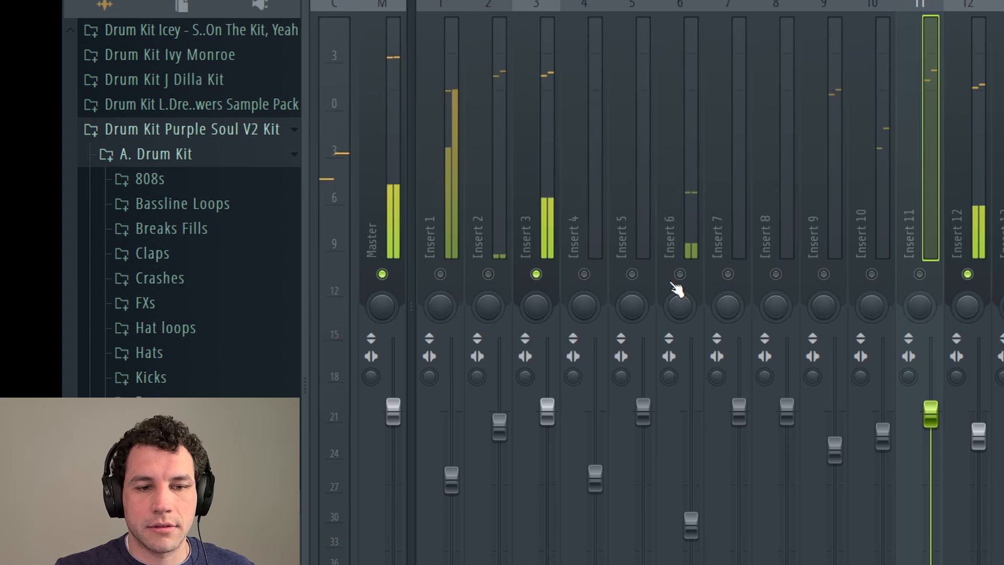
click(552, 86)
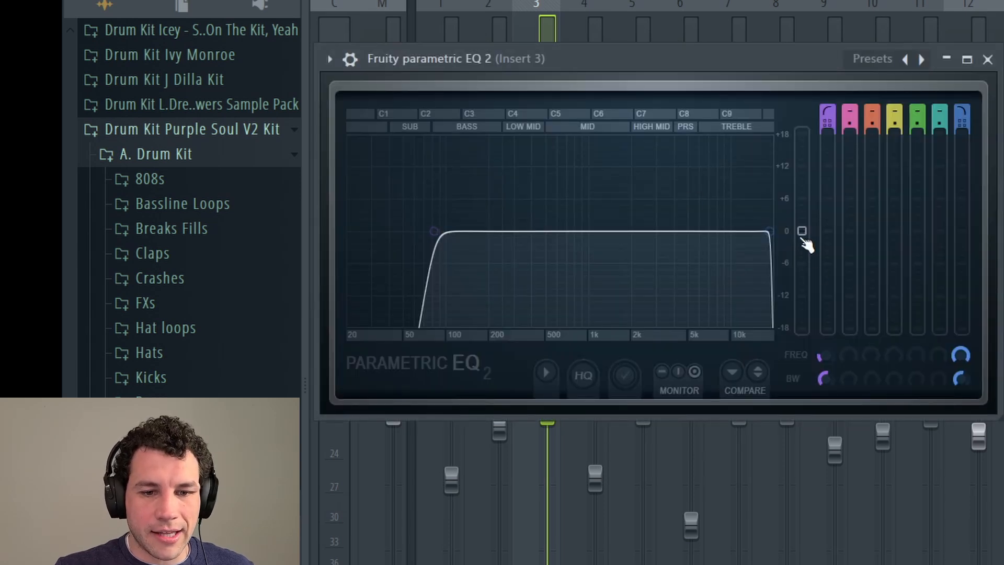
Step: Move Insert 3's EQ window aside, listen to the soloed beat, then close the EQ
drag(698, 56, 819, 61)
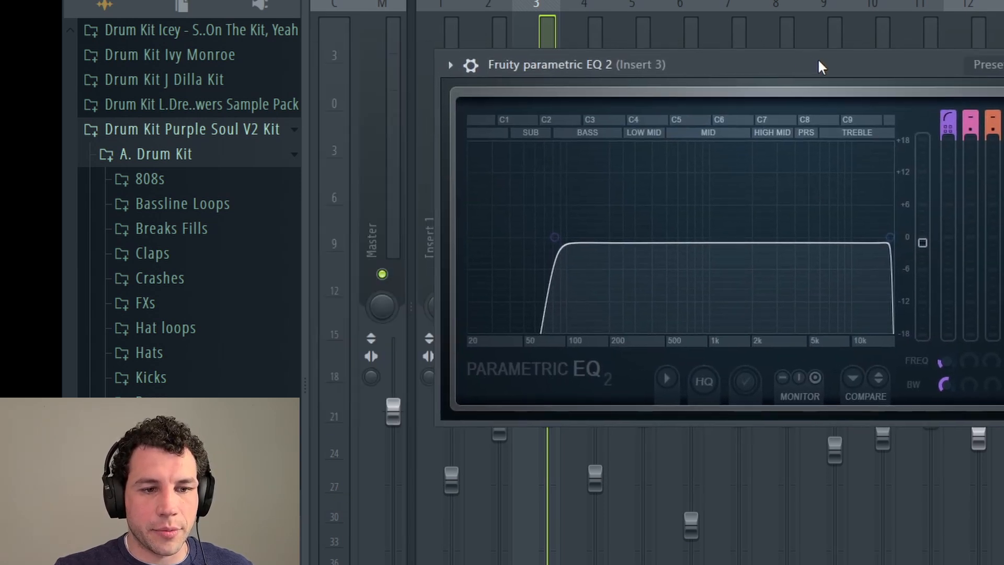
key(space)
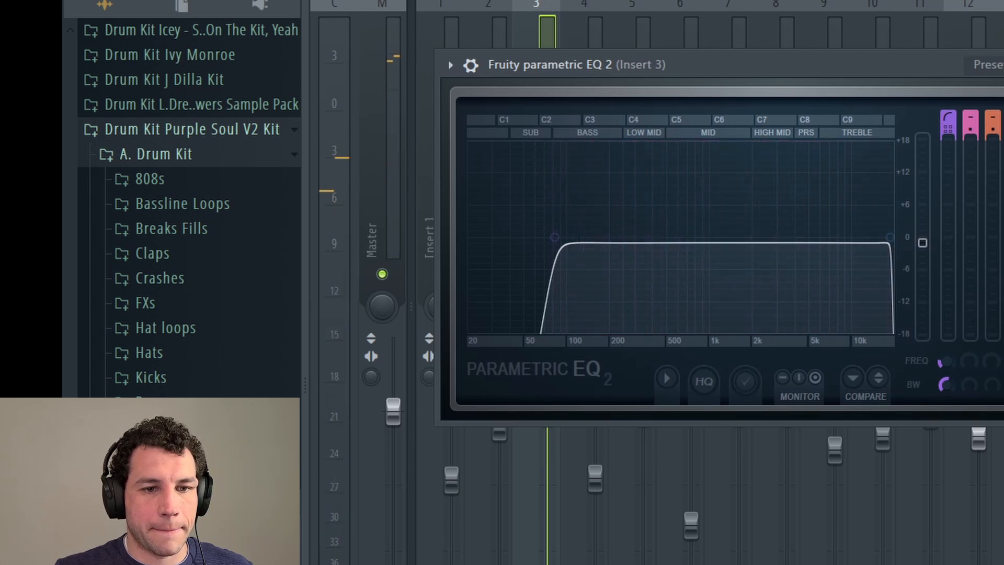
key(Escape)
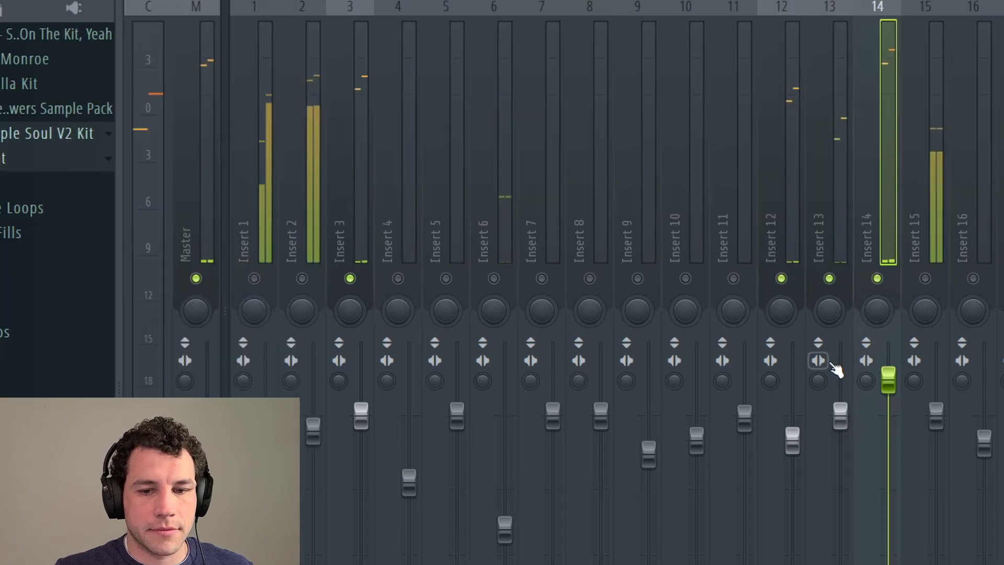
Step: Pull Insert 14's fader down, then audition Insert 6's Parametric EQ 2 and close it
drag(888, 380, 888, 415)
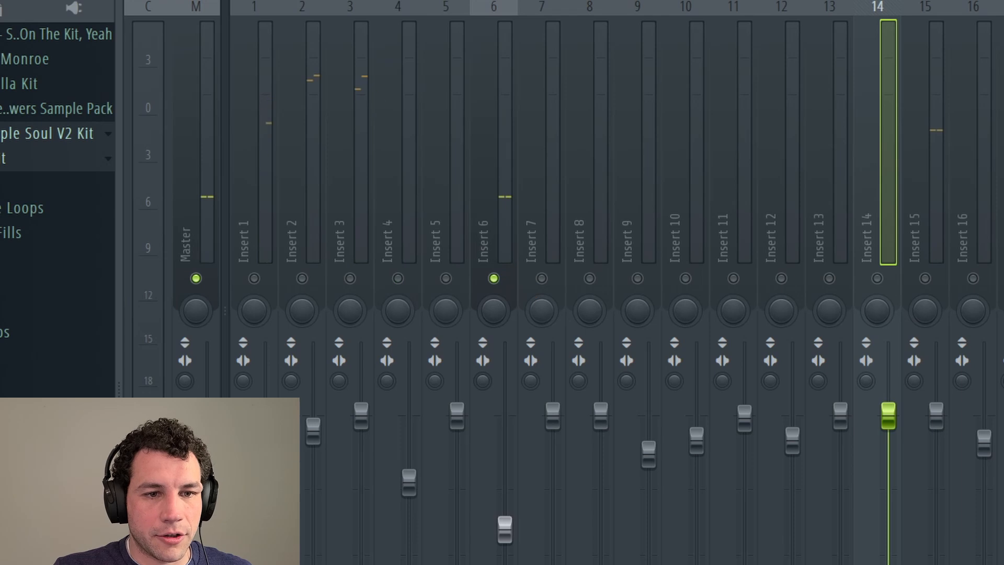
click(500, 127)
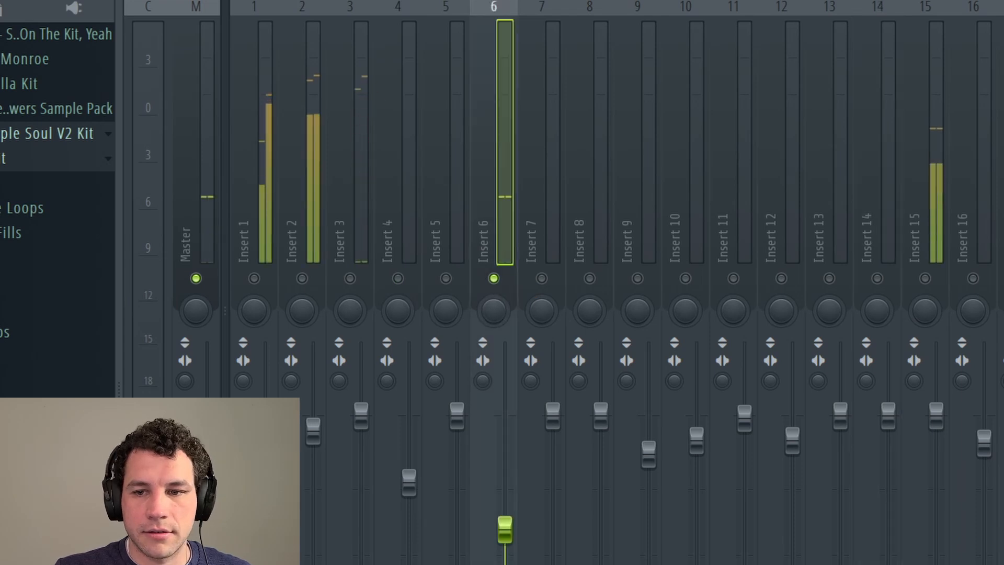
key(space)
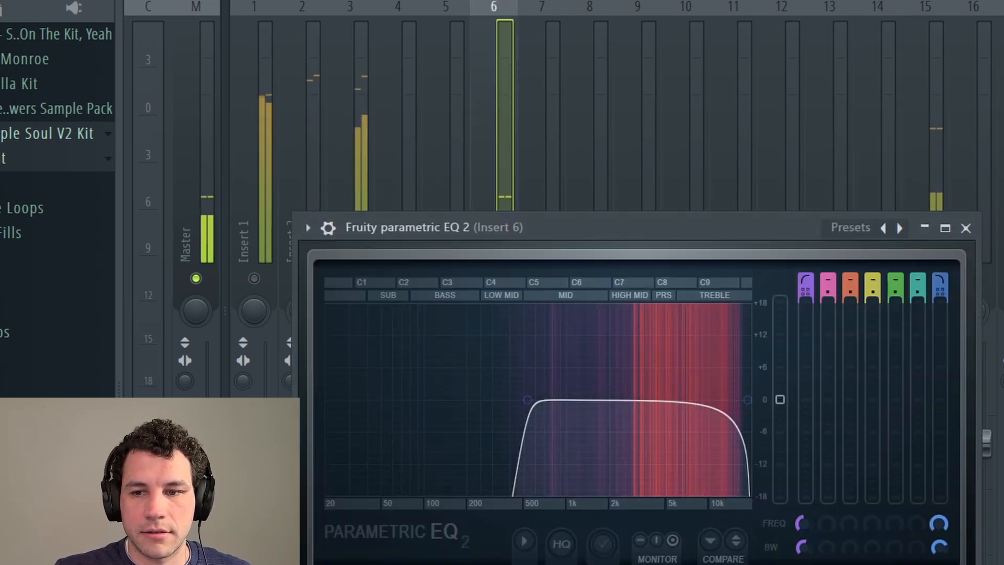
key(Escape)
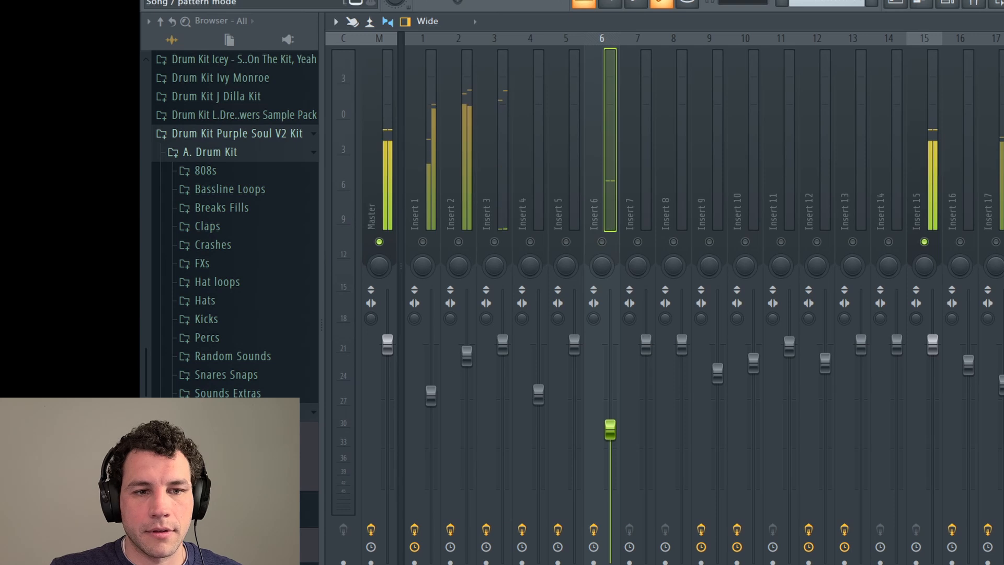
Step: Add Fruity Parametric EQ 2 to Insert 15 with the 20Hz + 18kHz cut preset and high-pass near 500 Hz
click(920, 128)
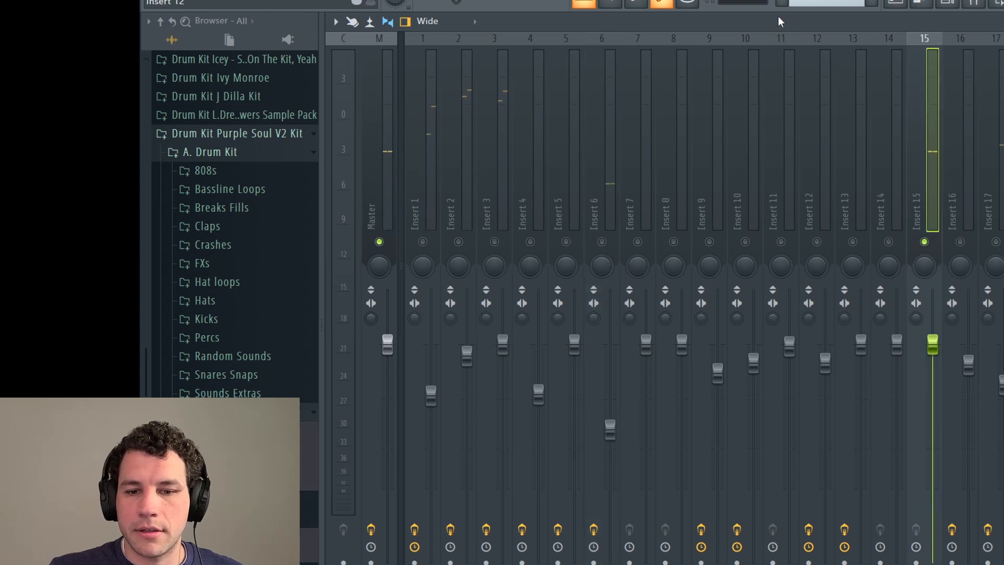
key(space)
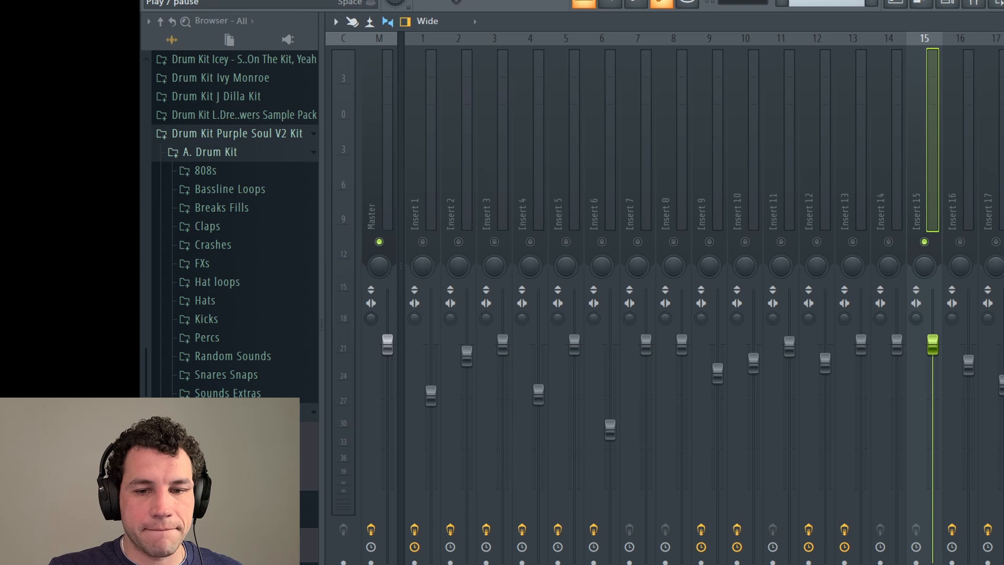
key(space)
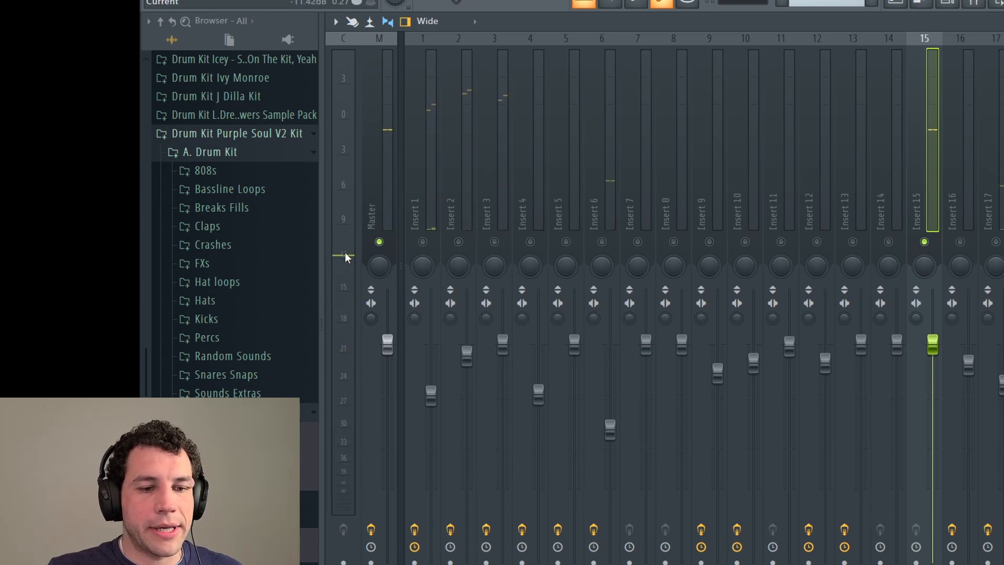
click(998, 68)
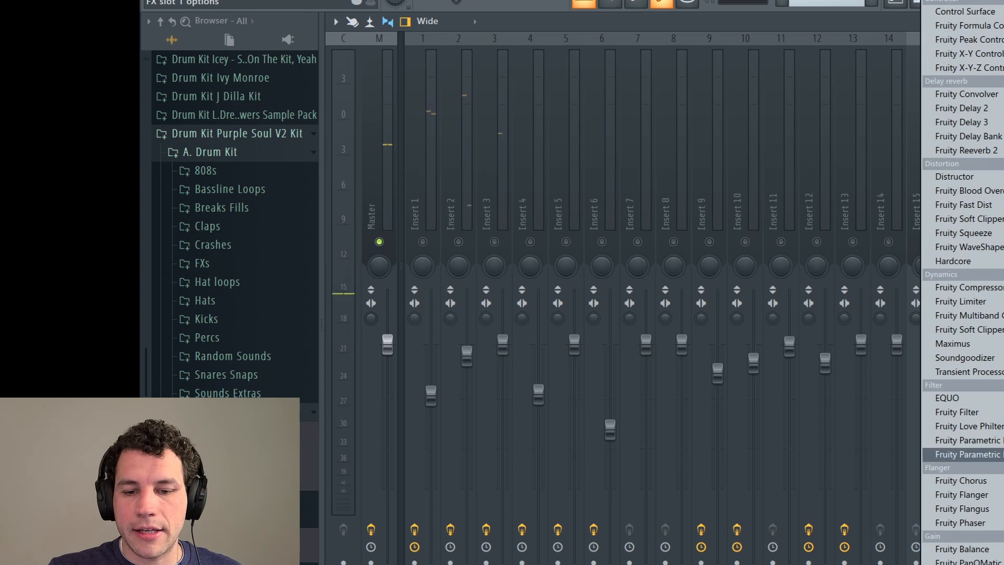
click(984, 455)
click(782, 81)
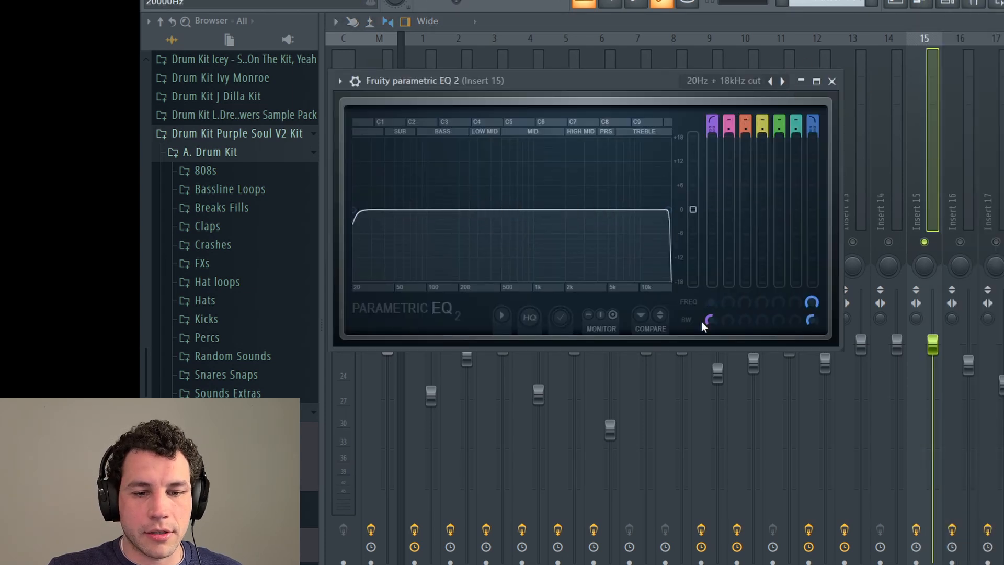
drag(707, 302, 708, 278)
key(space)
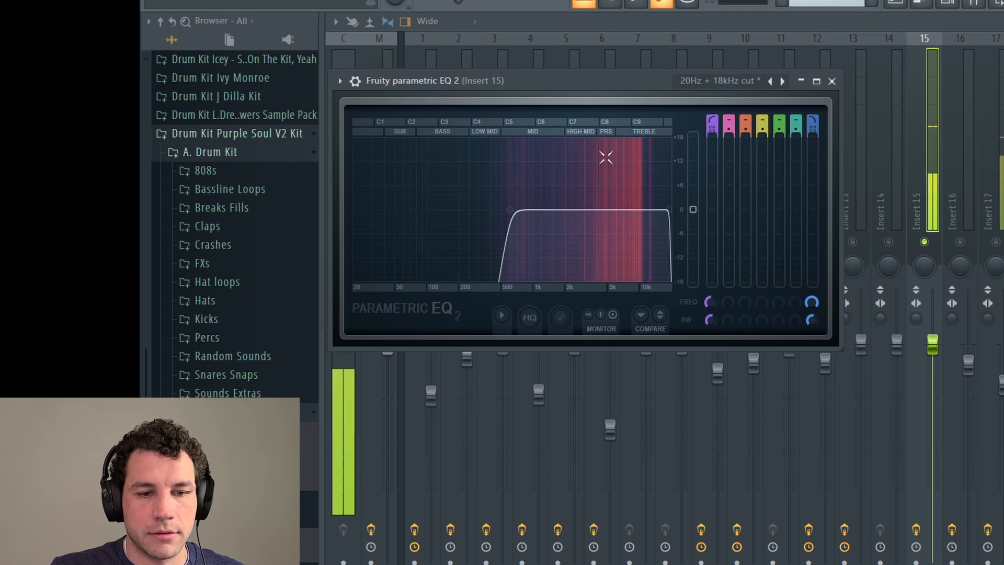
key(space)
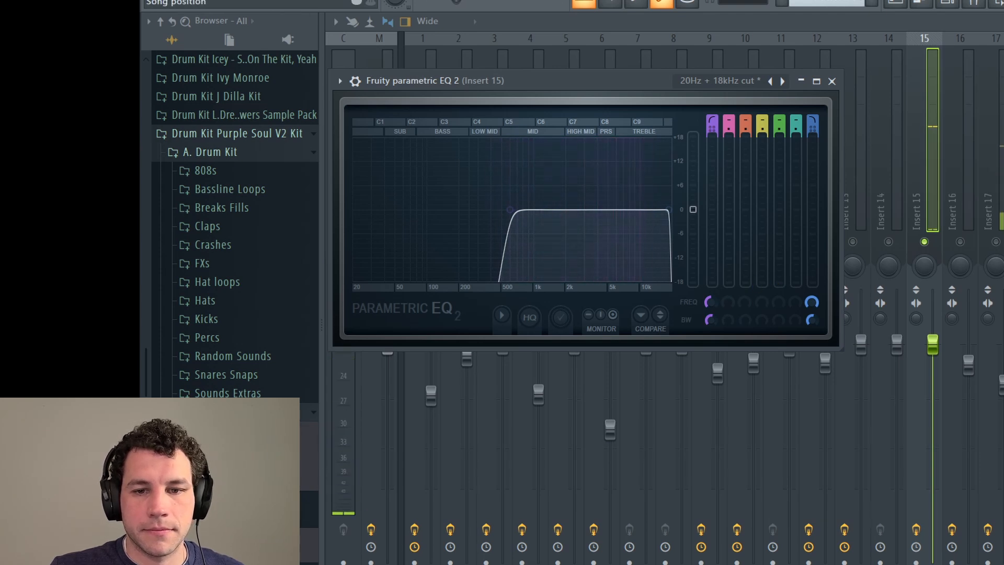
click(937, 28)
Step: Reopen Insert 15's EQ during playback and raise its output level slightly above -1.4 dB
key(space)
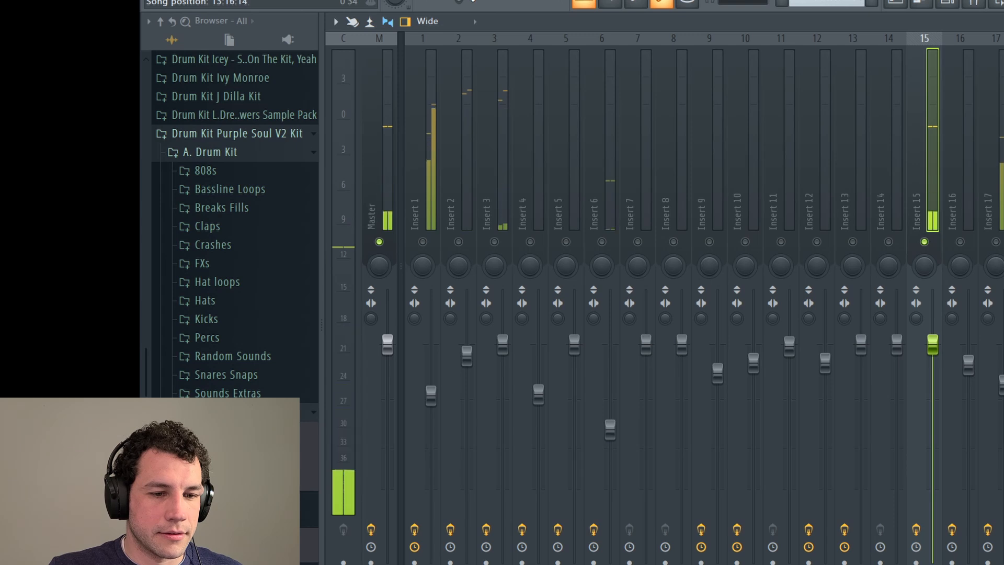
key(space)
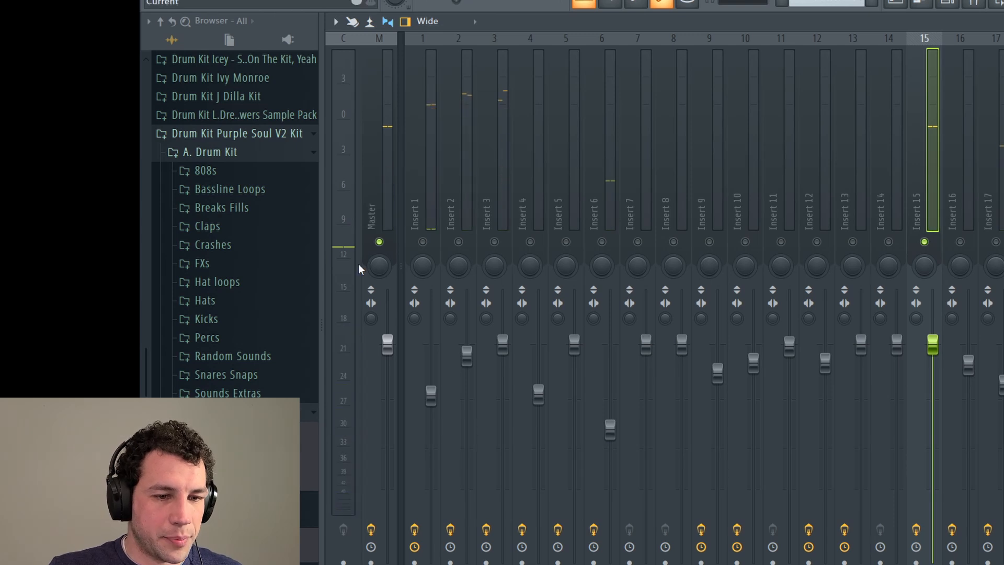
click(1003, 76)
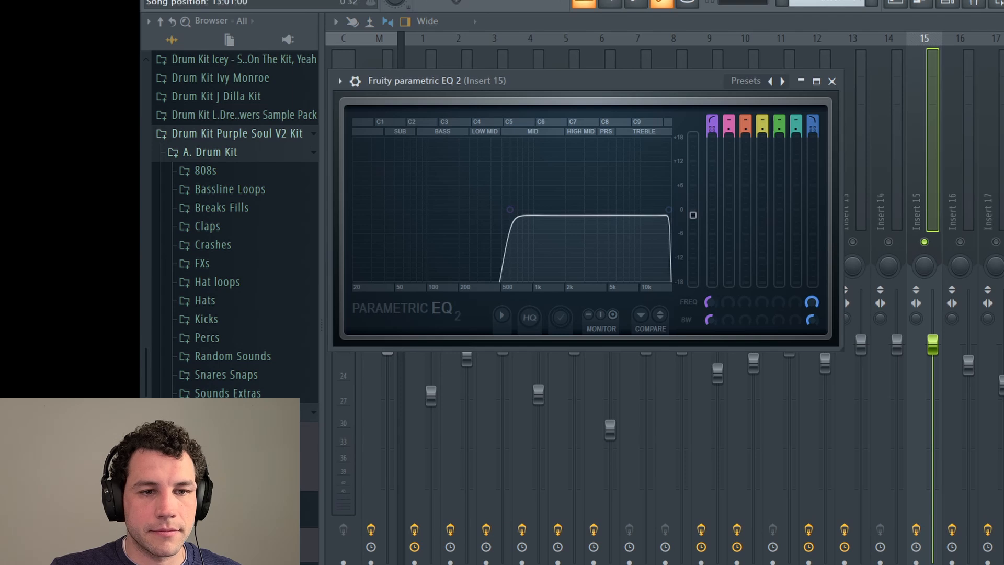
key(space)
drag(595, 73, 676, 48)
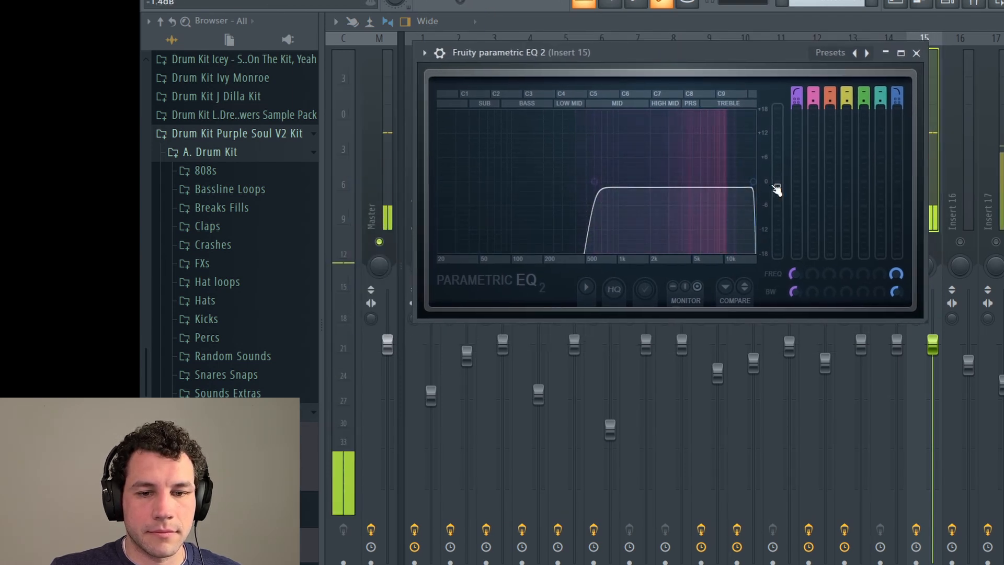
drag(778, 189, 778, 187)
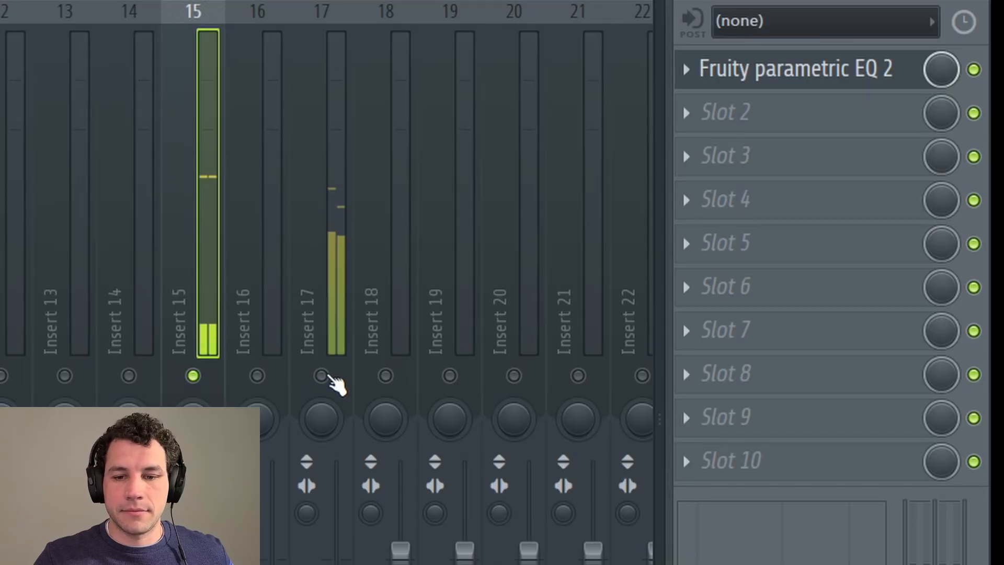
Step: Select Insert 17 to show its two parametric EQs and Fast Dist, then stop playback
click(324, 375)
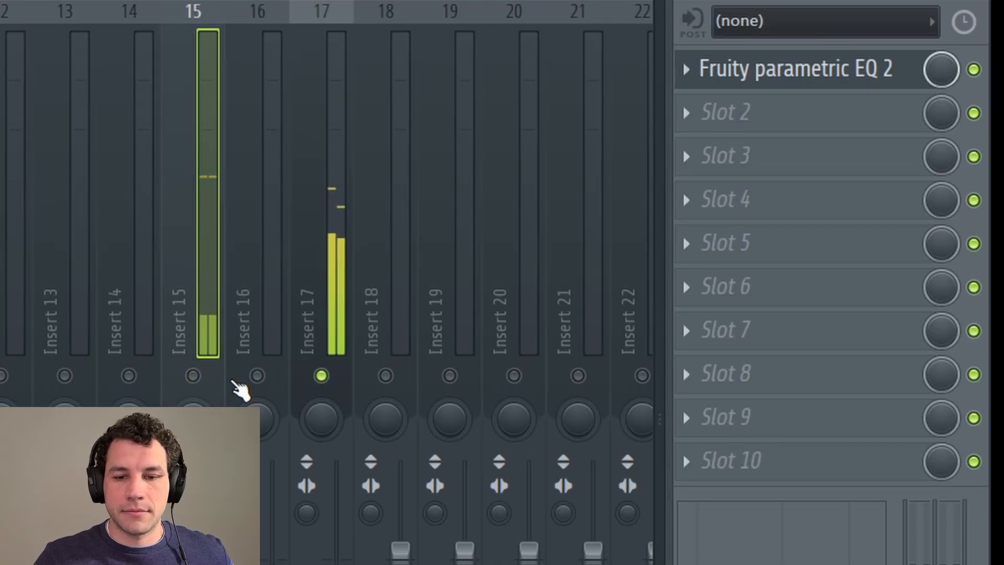
click(324, 68)
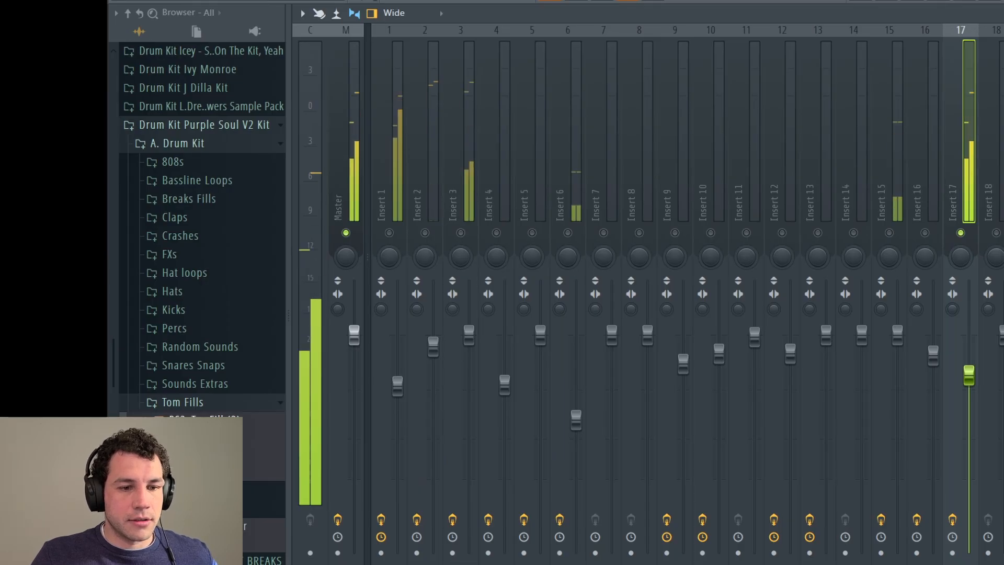
key(space)
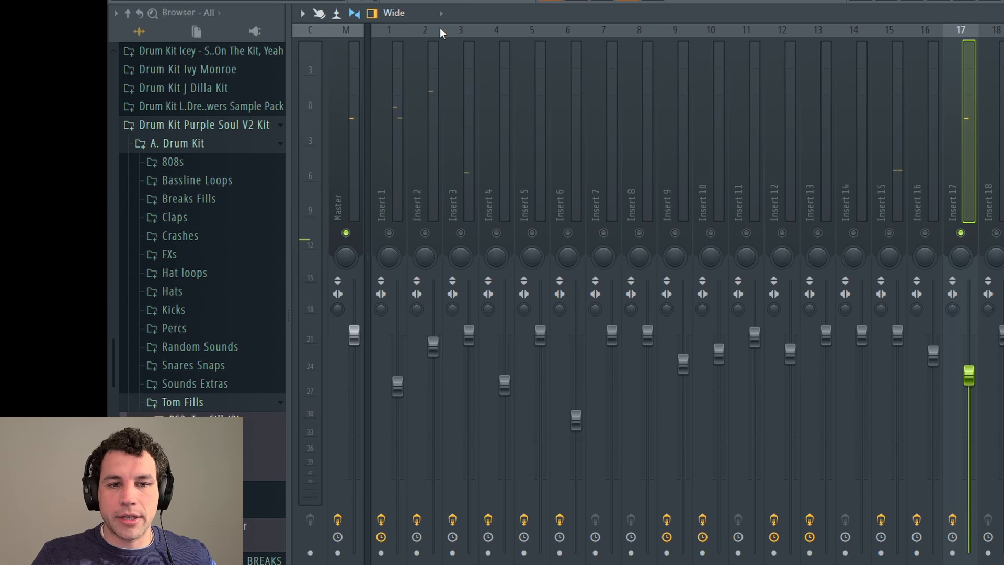
Step: Lift Insert 17's parametric EQ curve by several dB while listening to boost the lows
click(1003, 58)
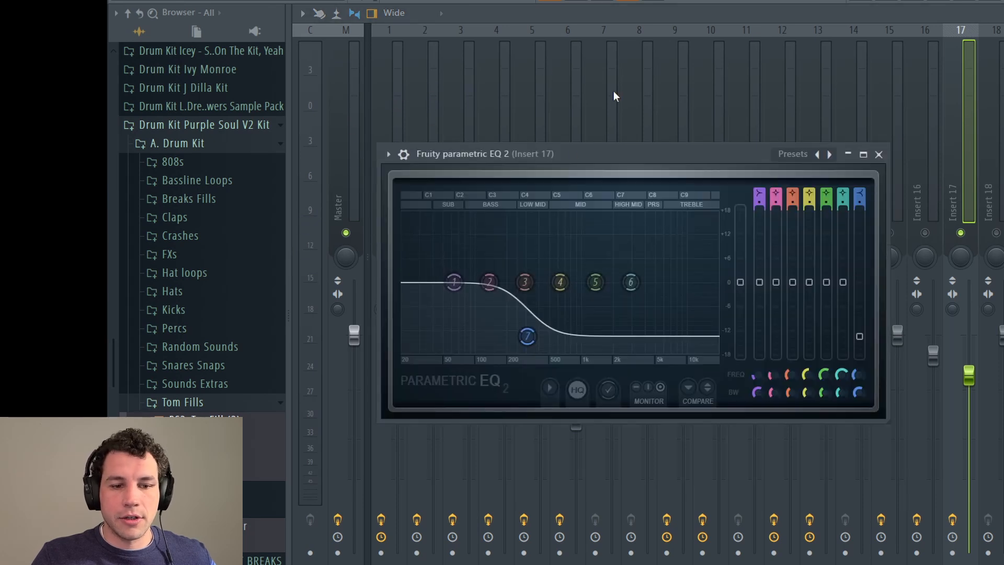
key(space)
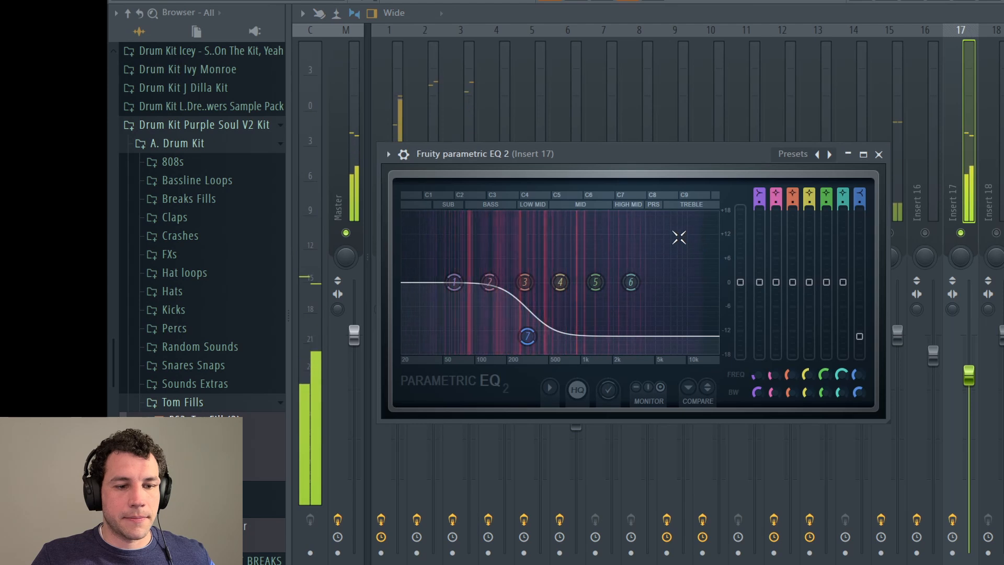
drag(740, 282, 740, 243)
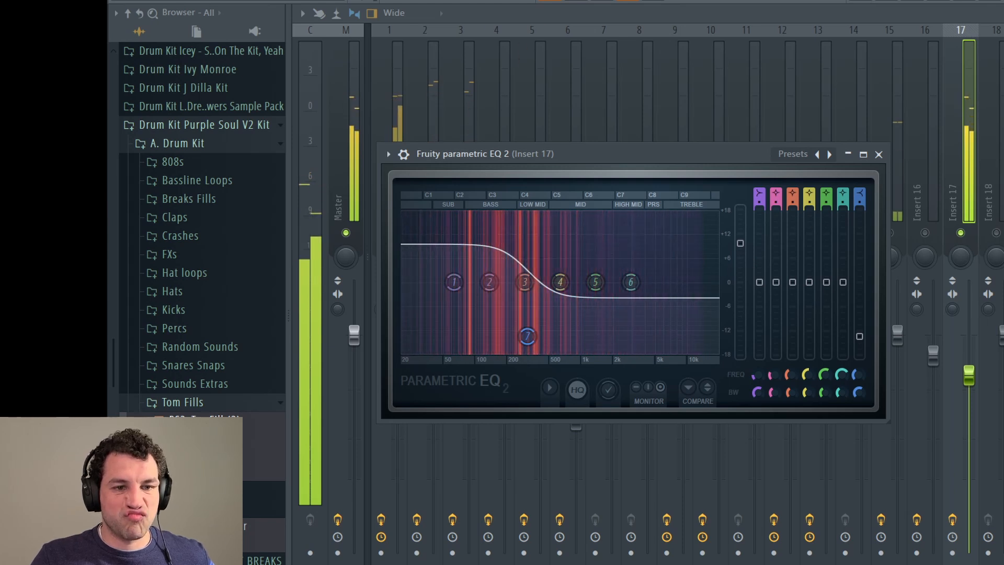
key(space)
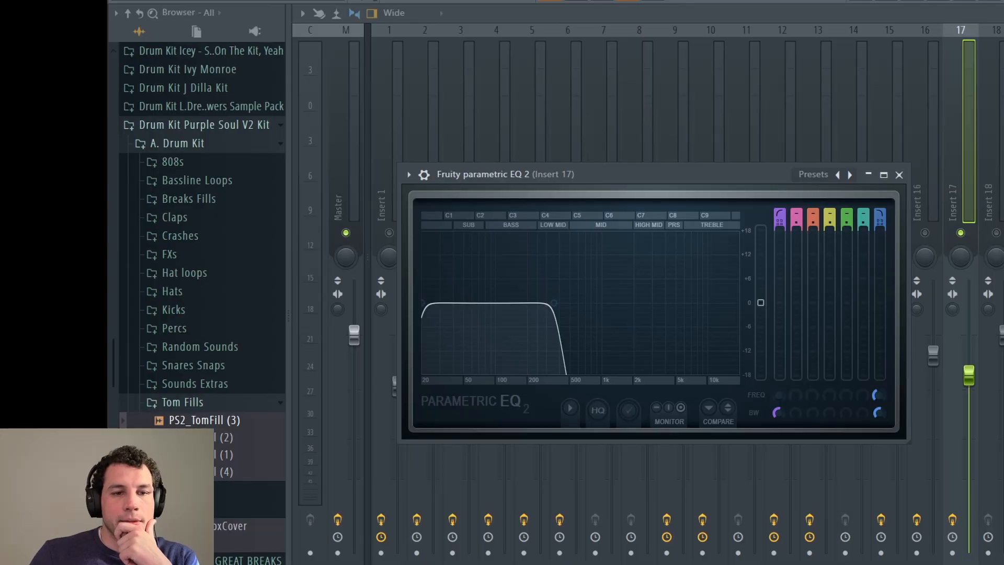
Step: Audition Insert 17's second EQ over several play-stop passes, hiding its window to watch the mixer
key(space)
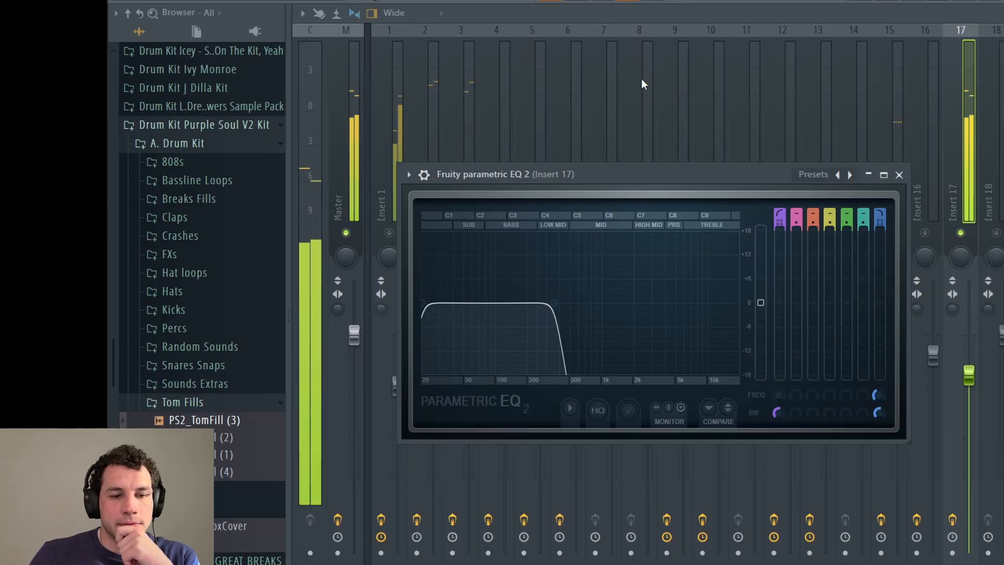
key(Escape)
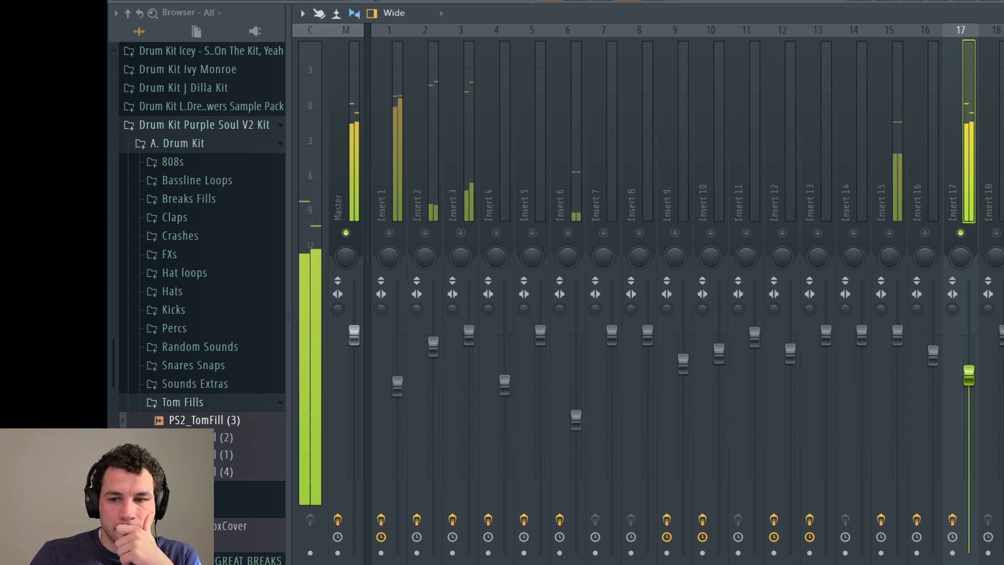
key(space)
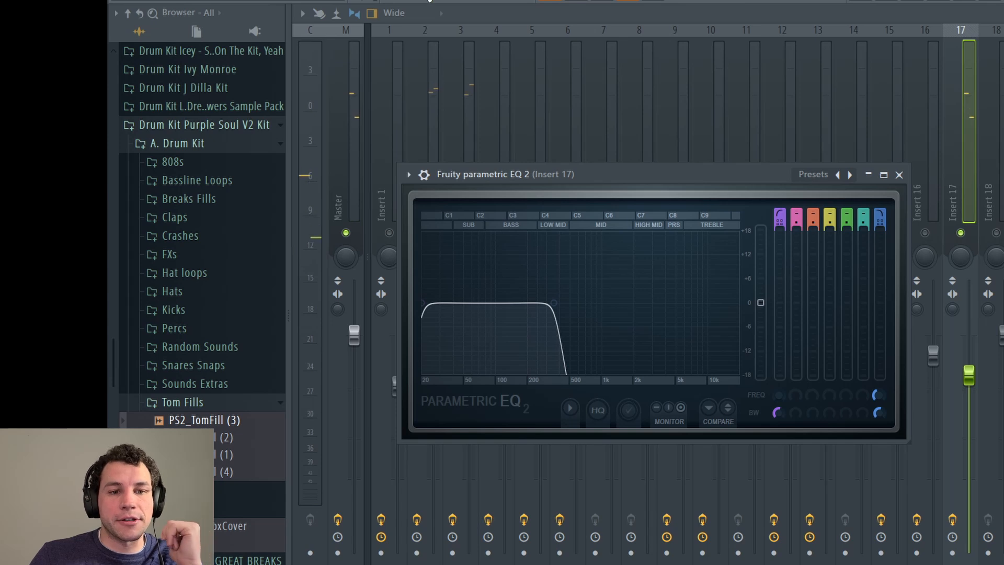
key(space)
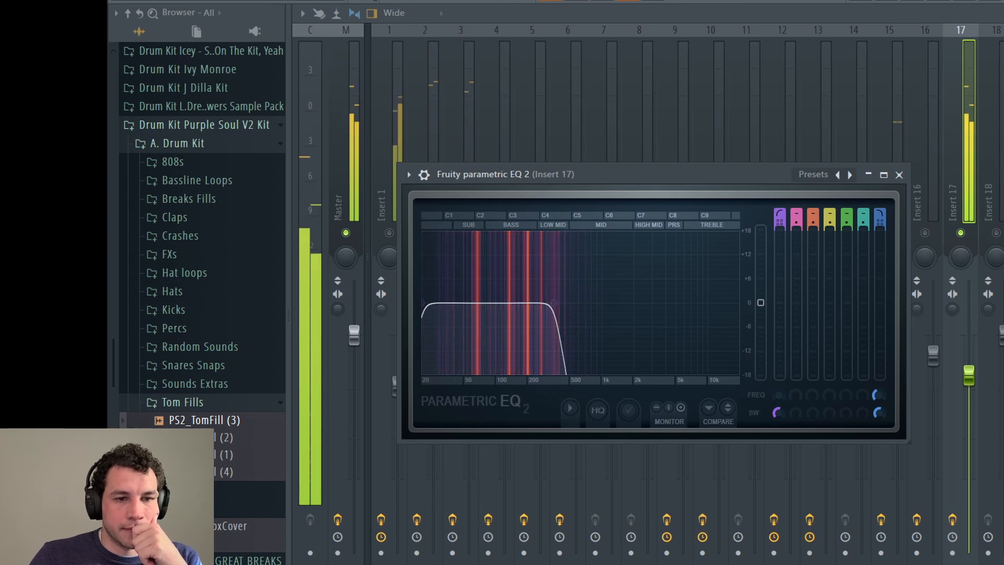
key(space)
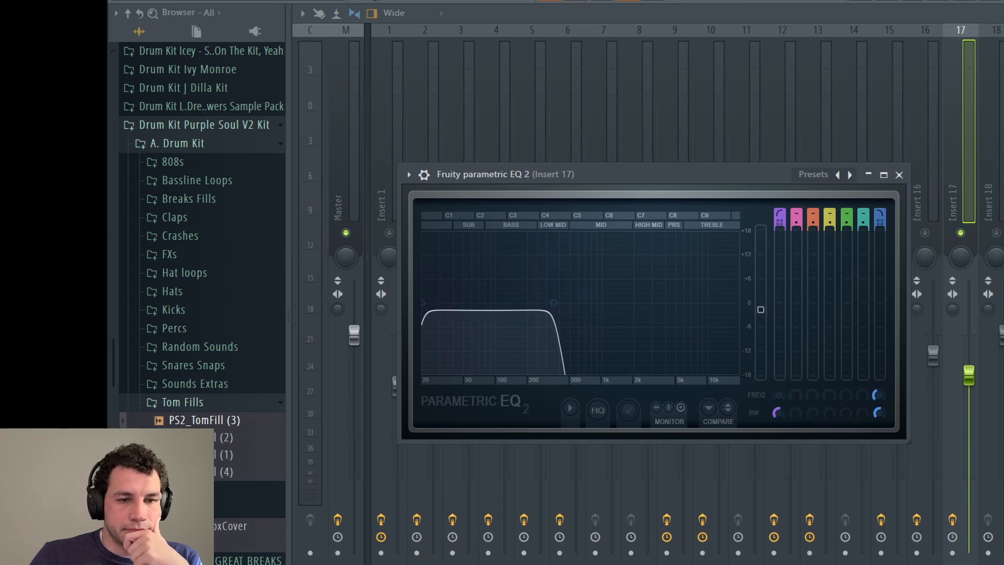
key(space)
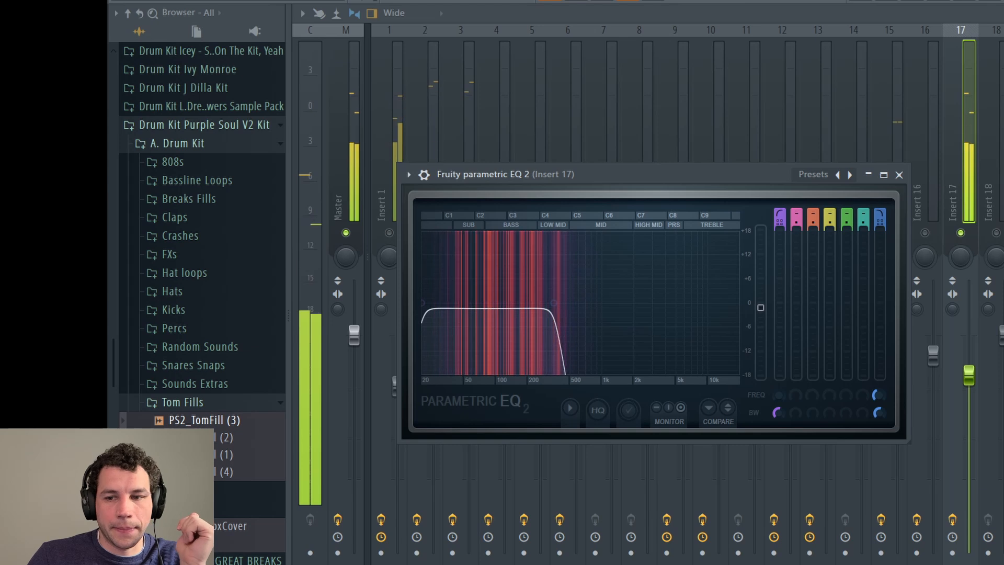
key(space)
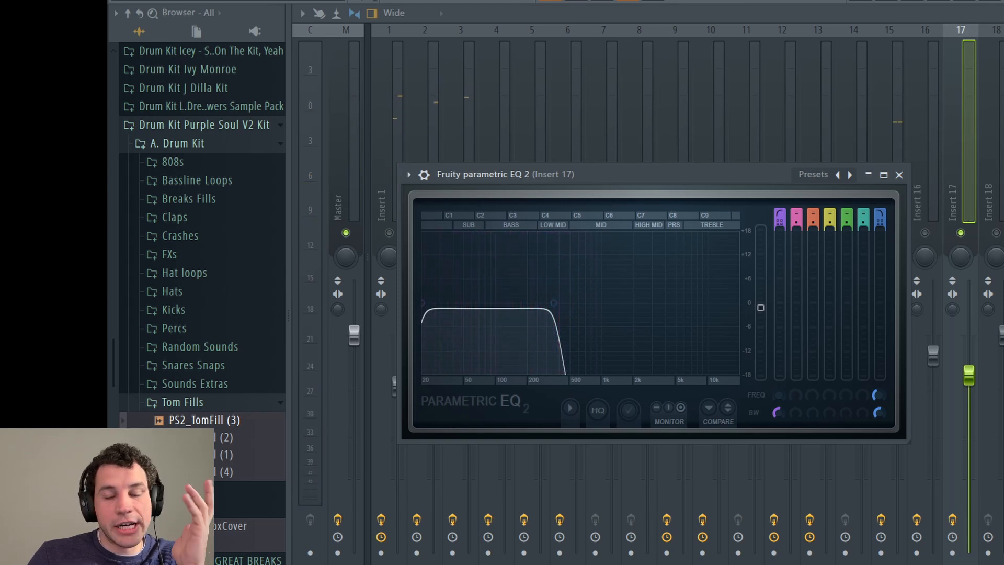
Step: Play the beat and turn down the MIX knob on Insert 17's Fruity Fast Dist
key(Escape)
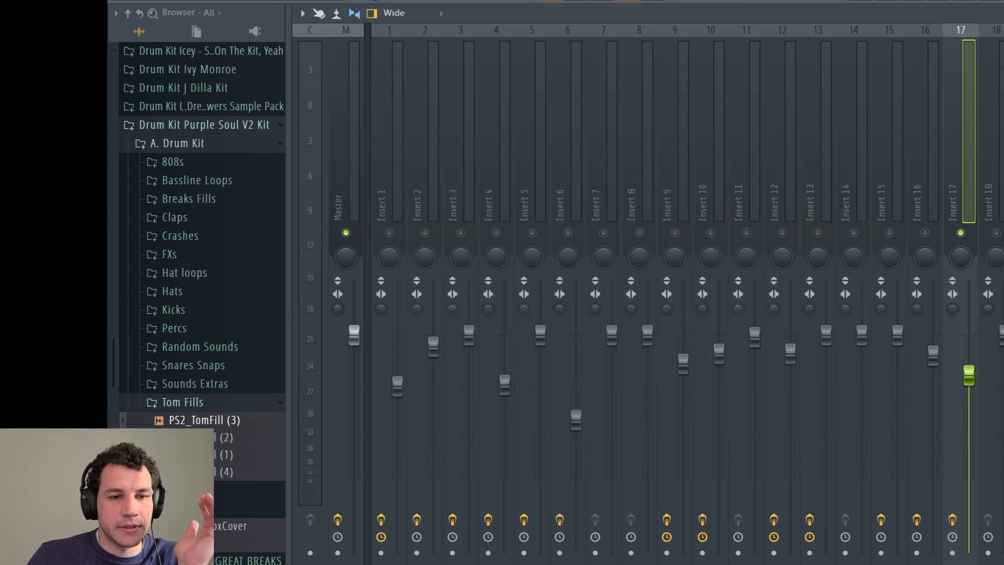
key(space)
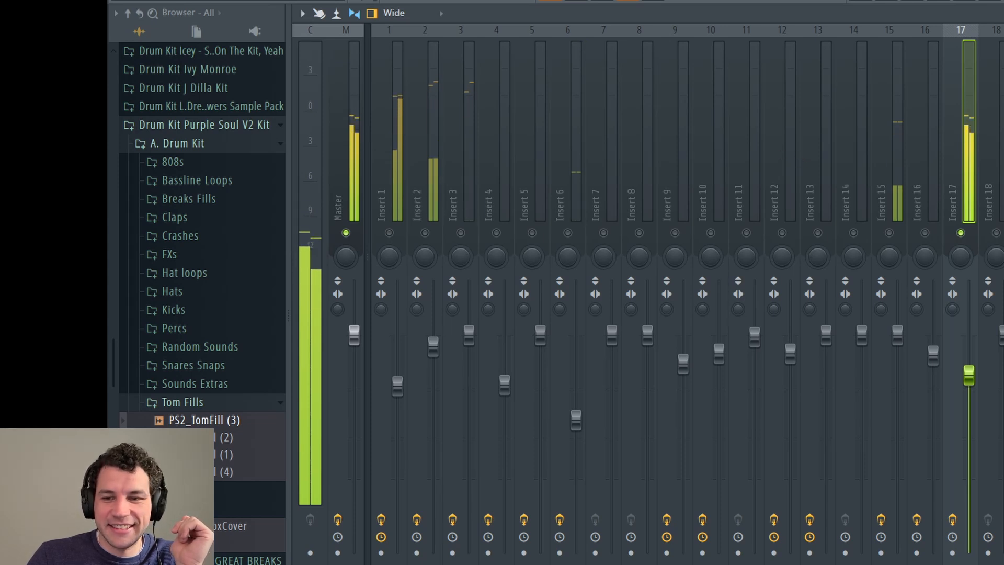
click(1003, 157)
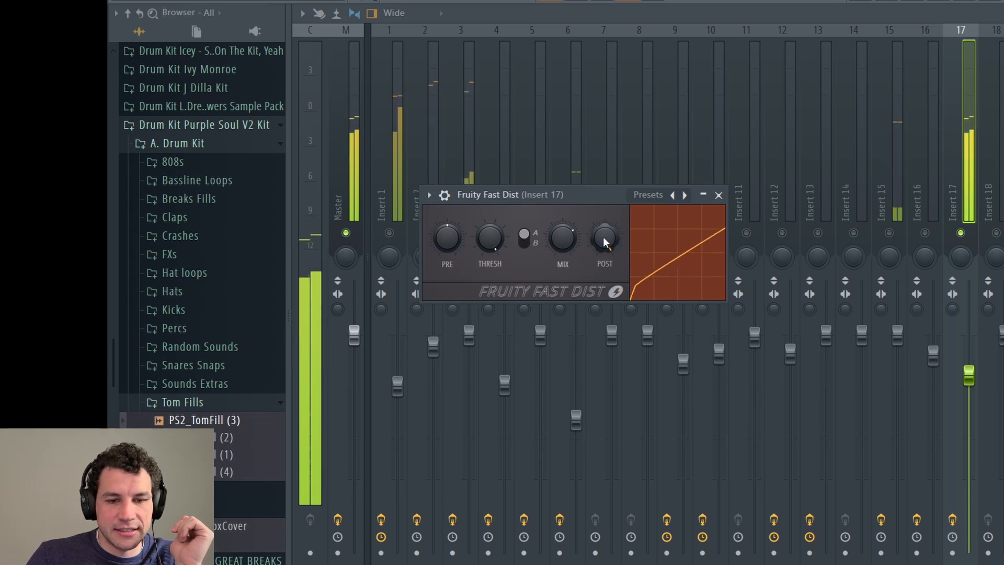
drag(563, 238, 563, 274)
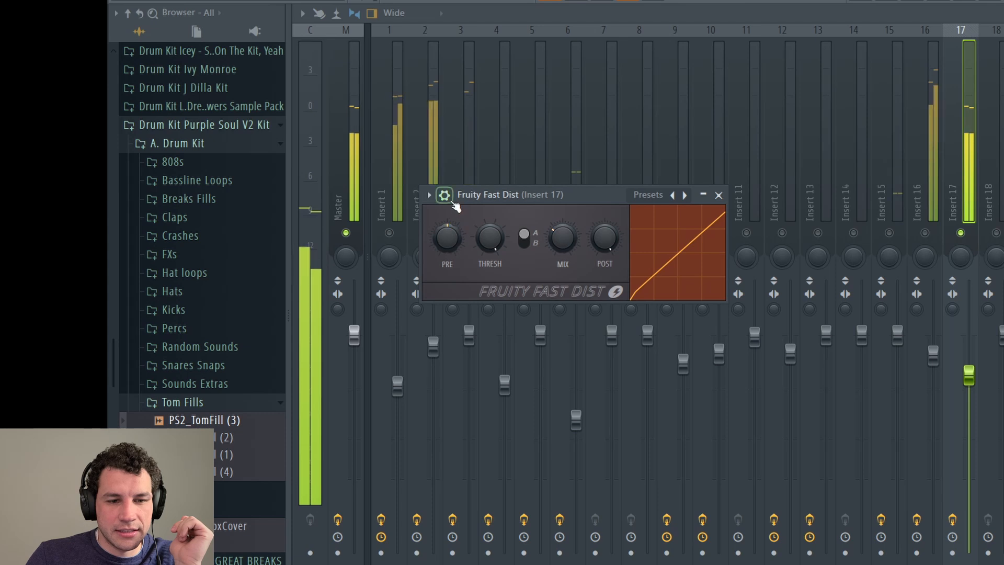
Step: Check the Fast Dist wrapper's on and mix level settings, stop playback, and close the plugin
click(451, 200)
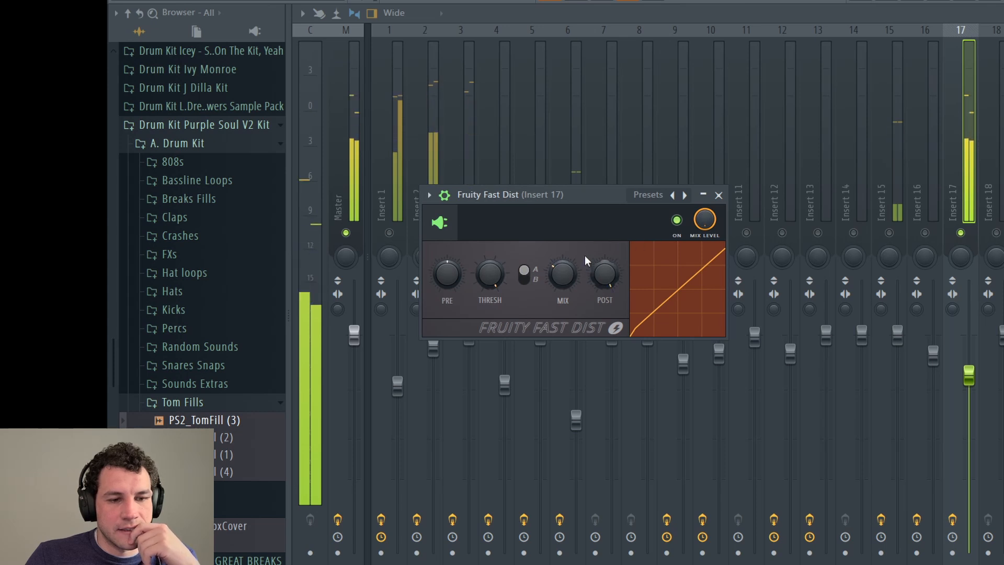
key(space)
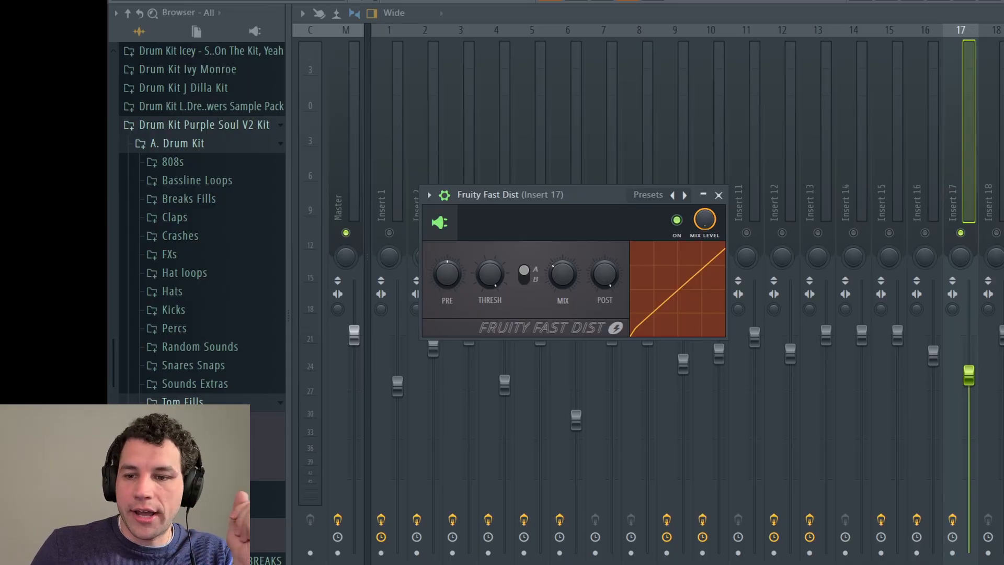
key(Escape)
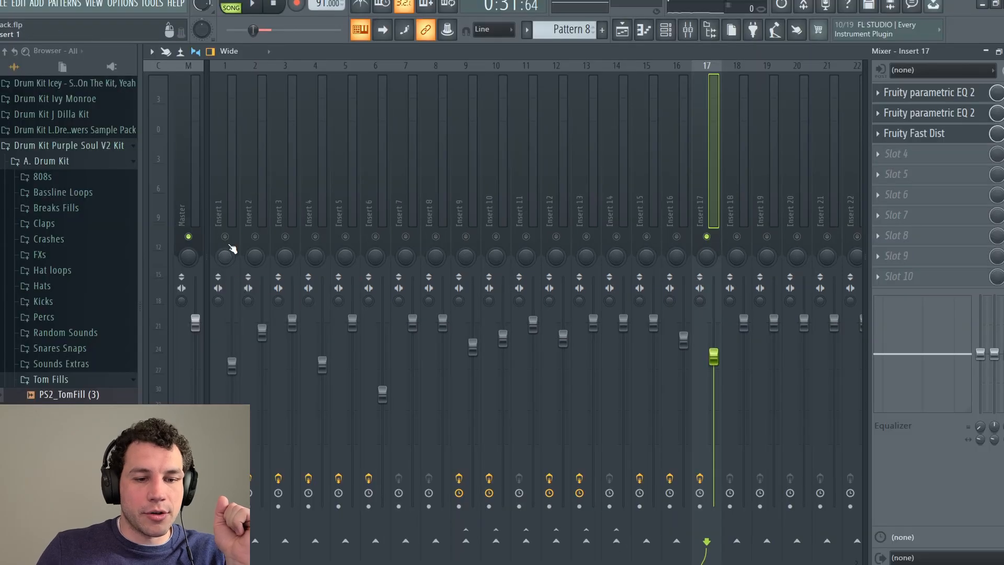
Step: Right-click Insert 1's mute switch to toggle solo and bring all mixer tracks back on
right_click(389, 233)
right_click(389, 233)
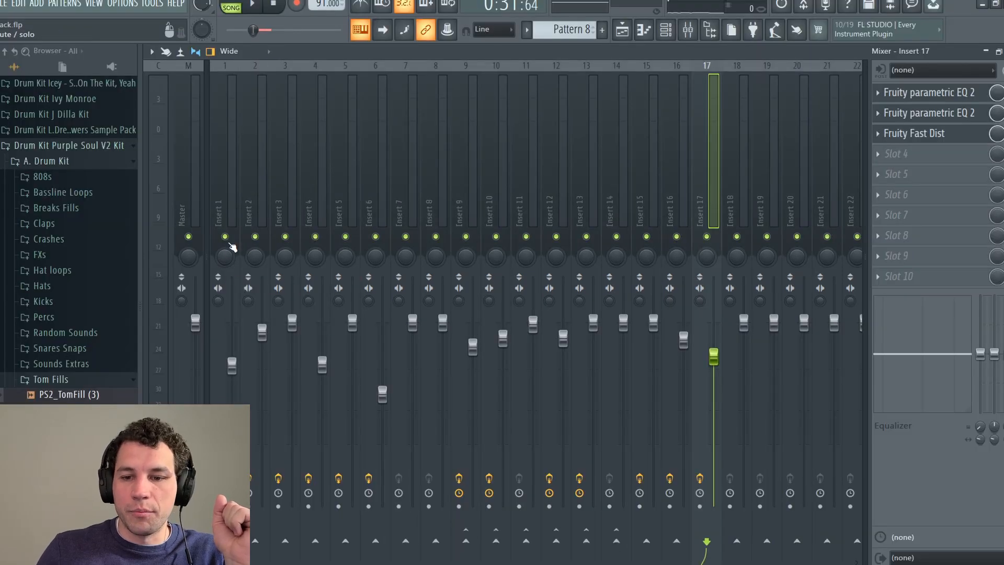
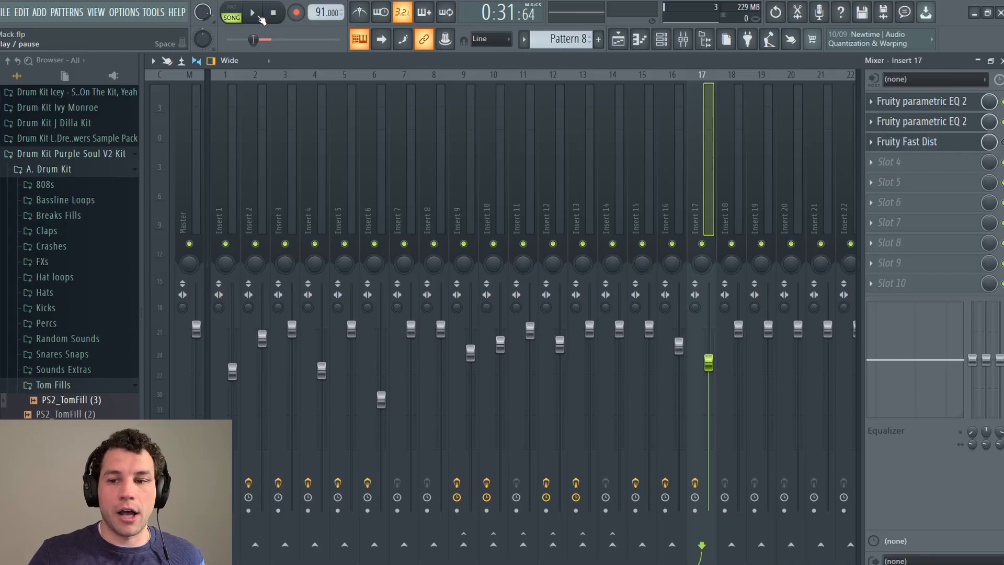
Step: Play and stop the drum beat three times to check the balance, then select Insert 2
click(260, 17)
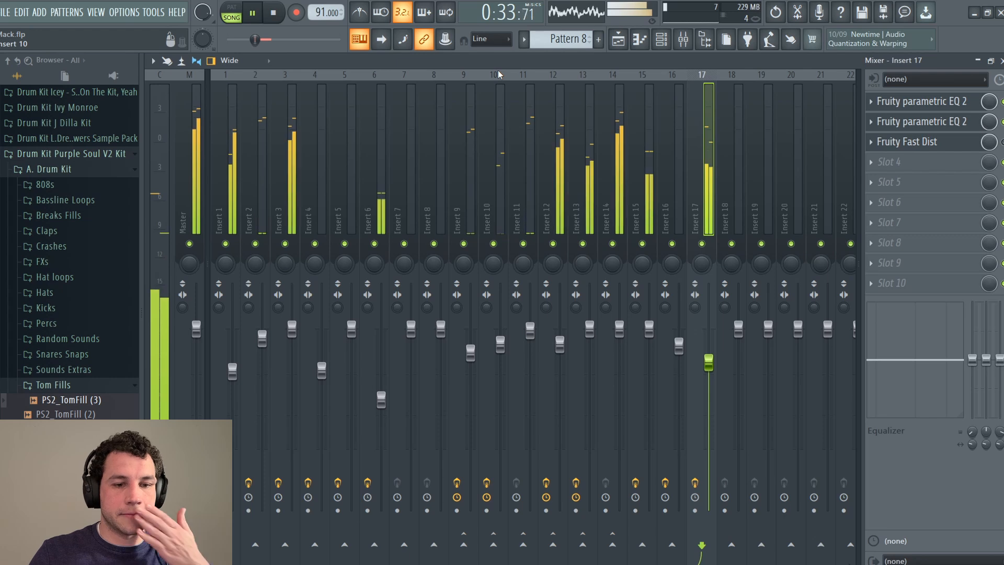
click(276, 14)
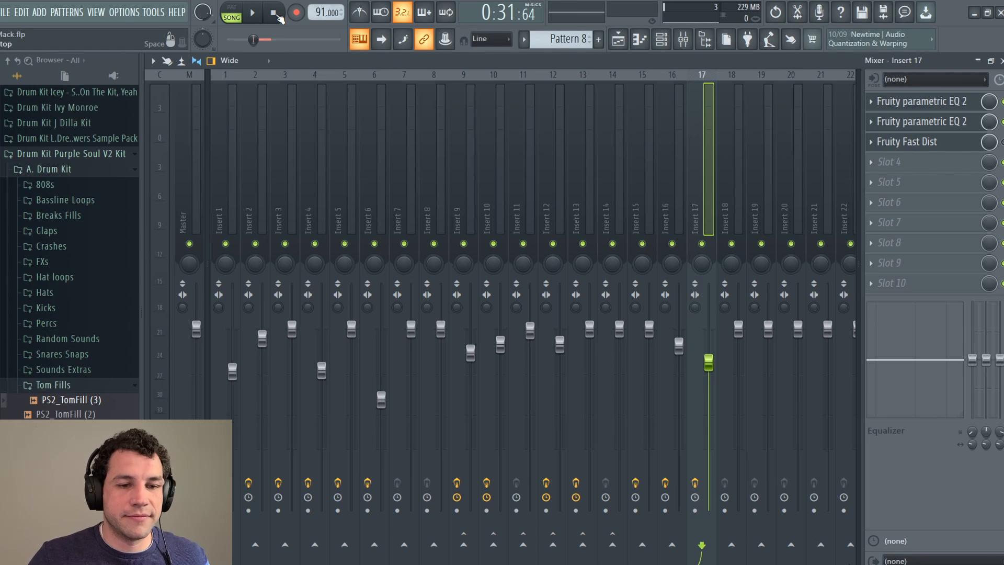
click(254, 16)
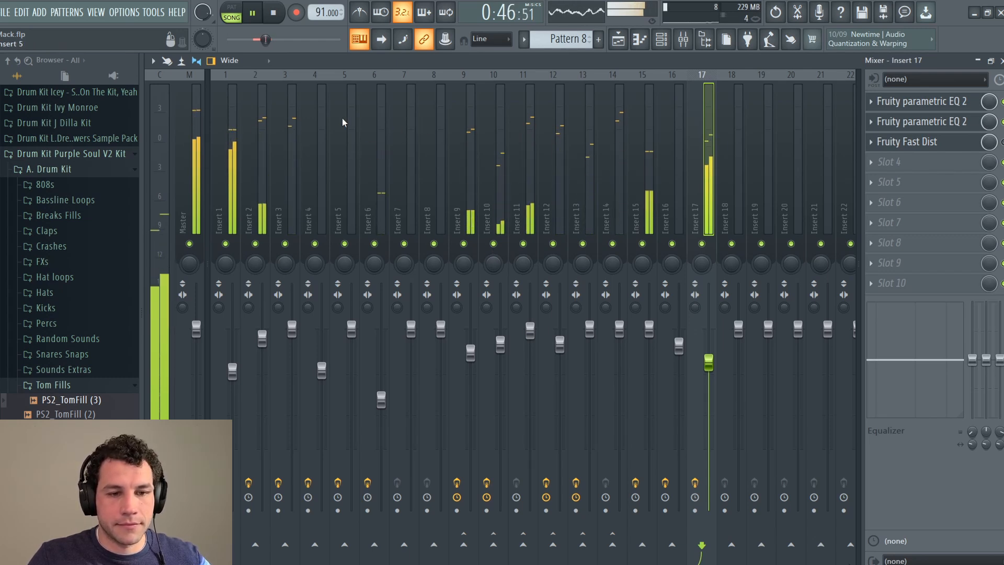
click(280, 17)
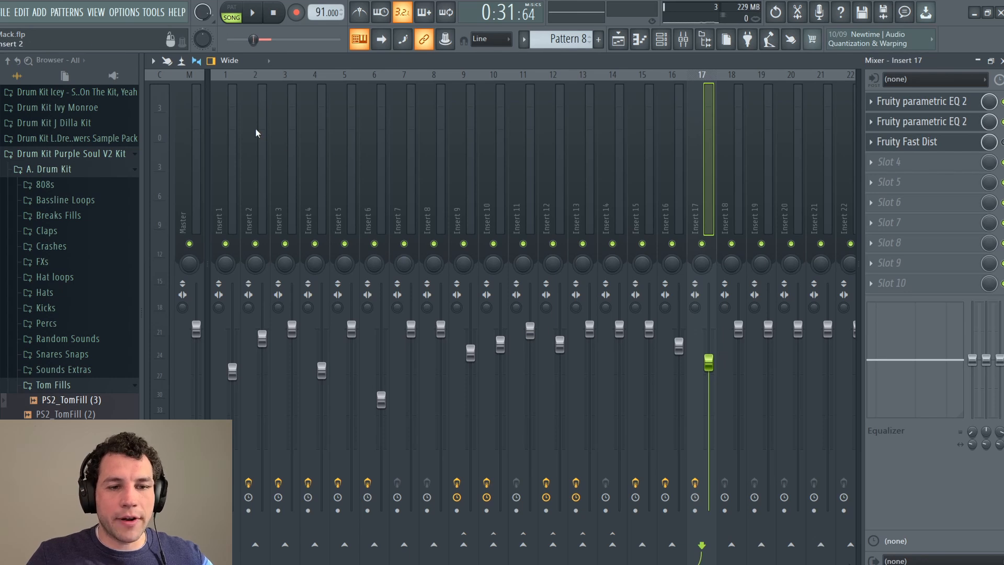
click(258, 17)
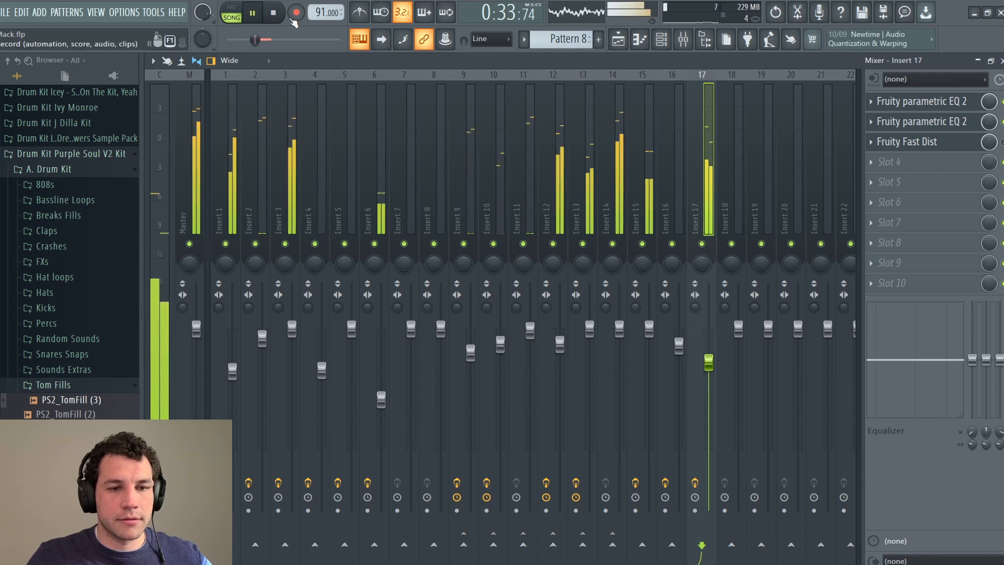
click(273, 12)
click(254, 125)
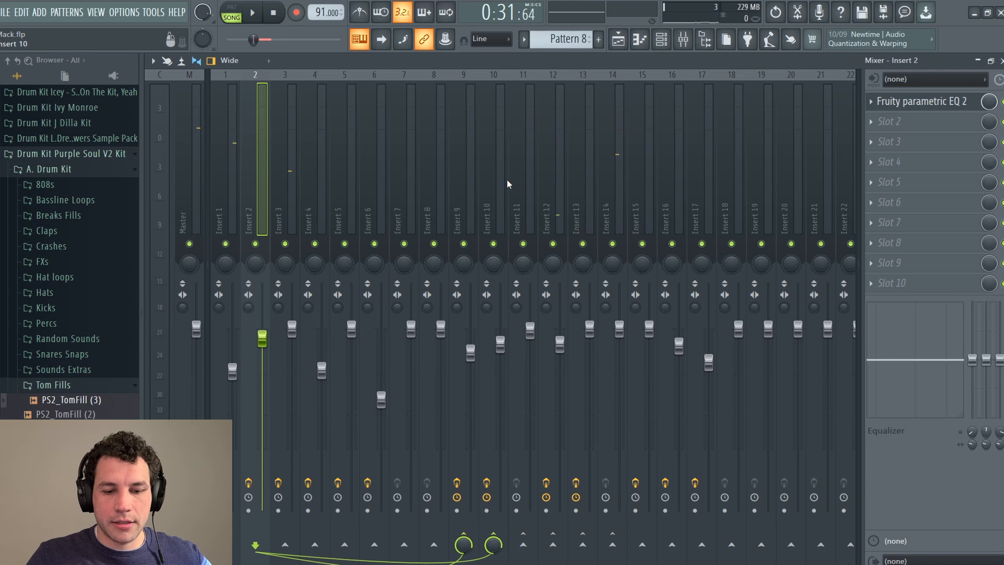
Step: Load Fruity WaveShaper into Insert 11's first effect slot
key(space)
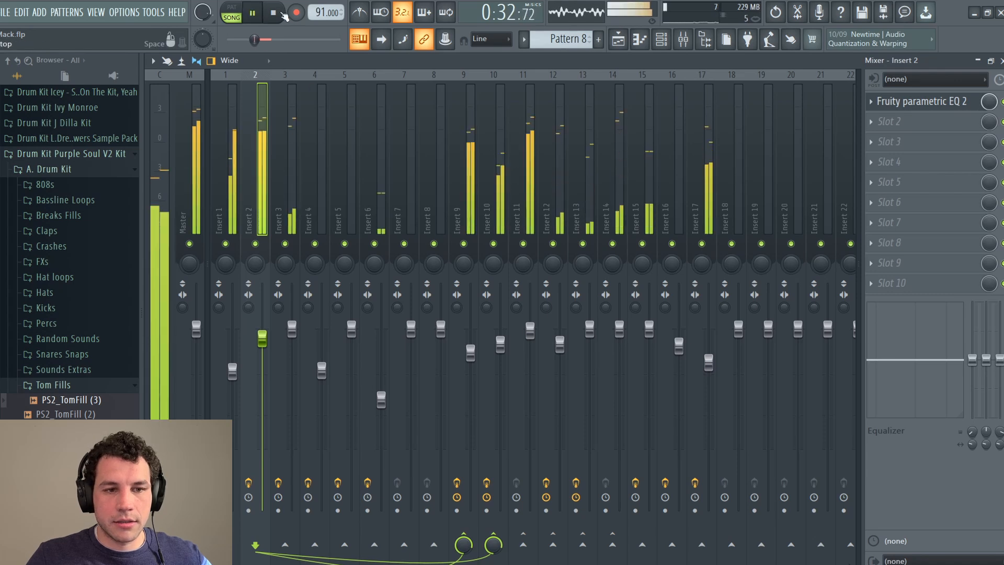
click(282, 13)
click(528, 145)
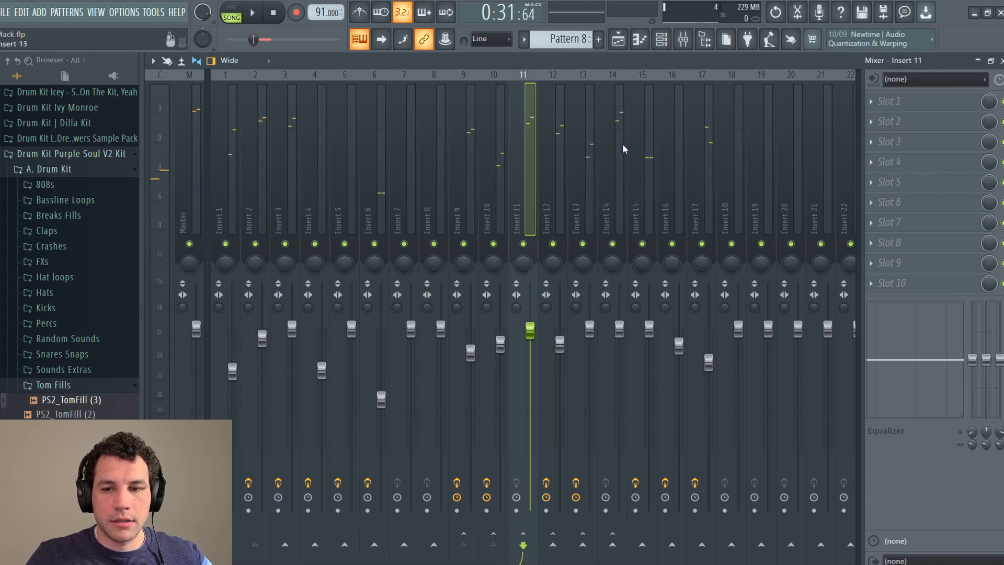
click(909, 105)
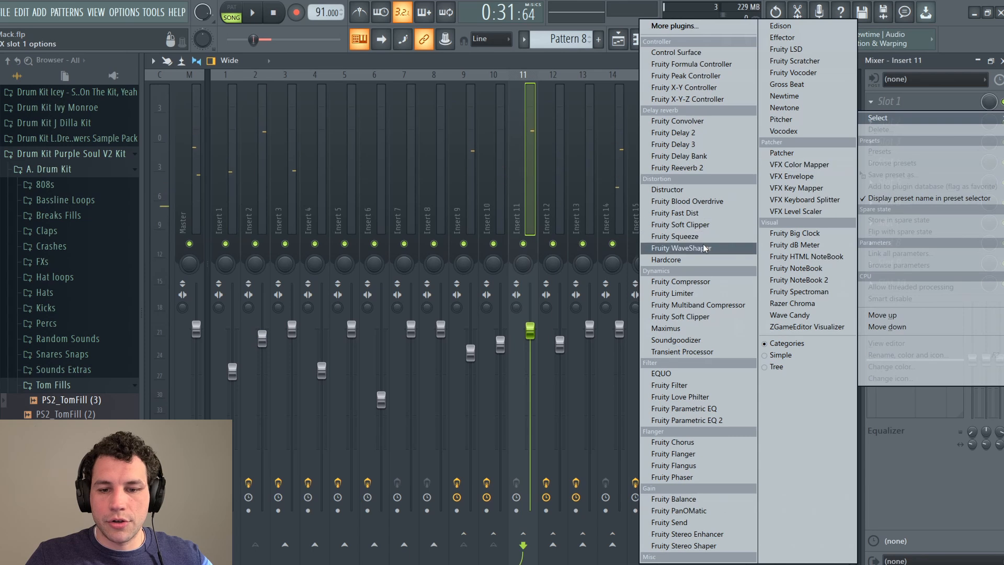
click(727, 236)
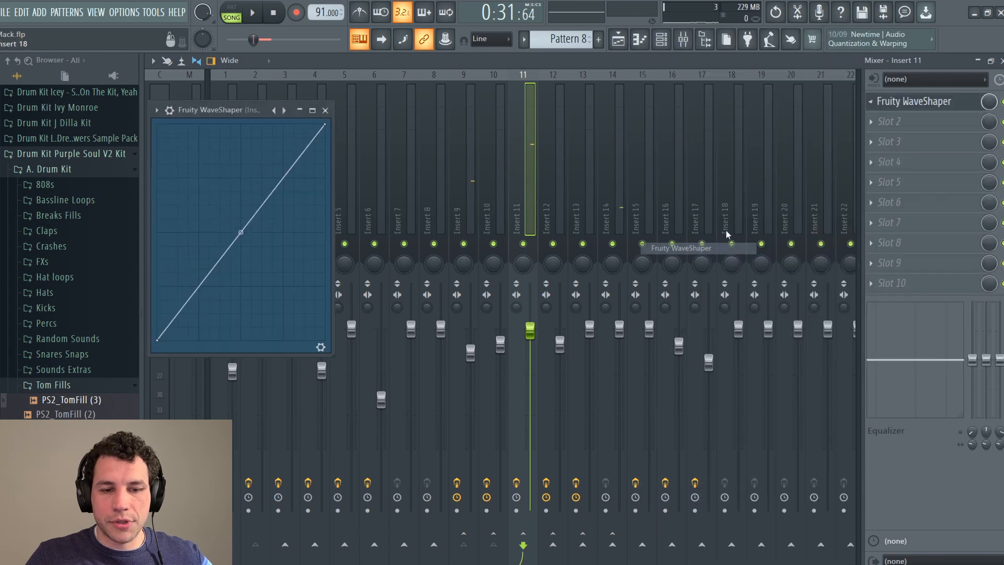
Step: Bend the WaveShaper curve upward for saturation while the beat plays, then reopen it to compare
click(253, 13)
drag(240, 108, 400, 117)
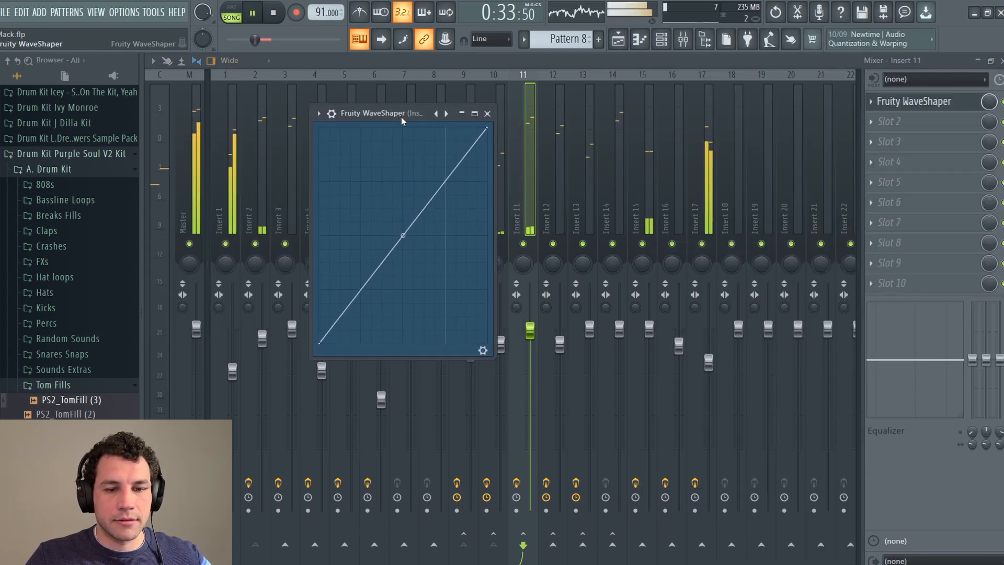
drag(403, 235, 403, 181)
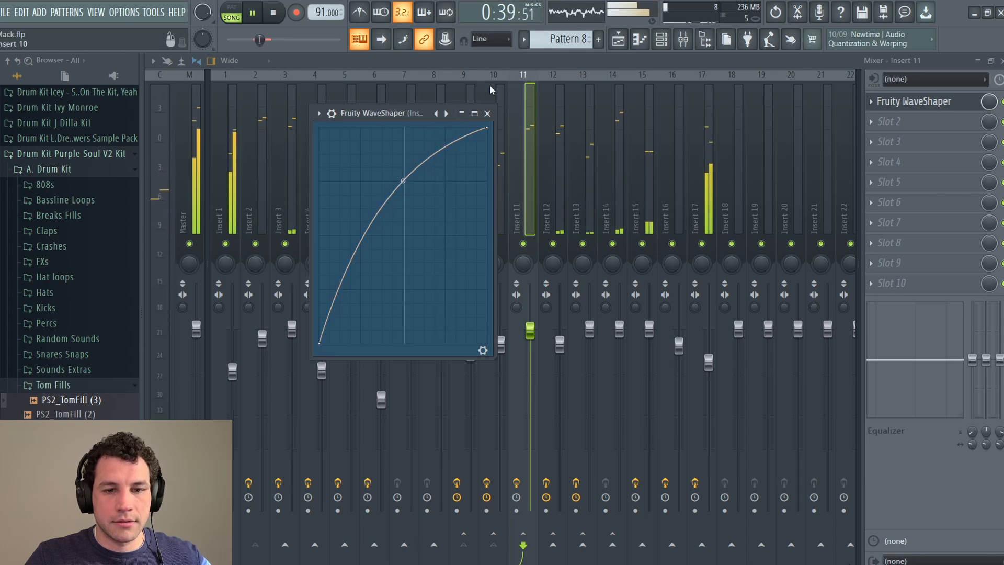
key(Escape)
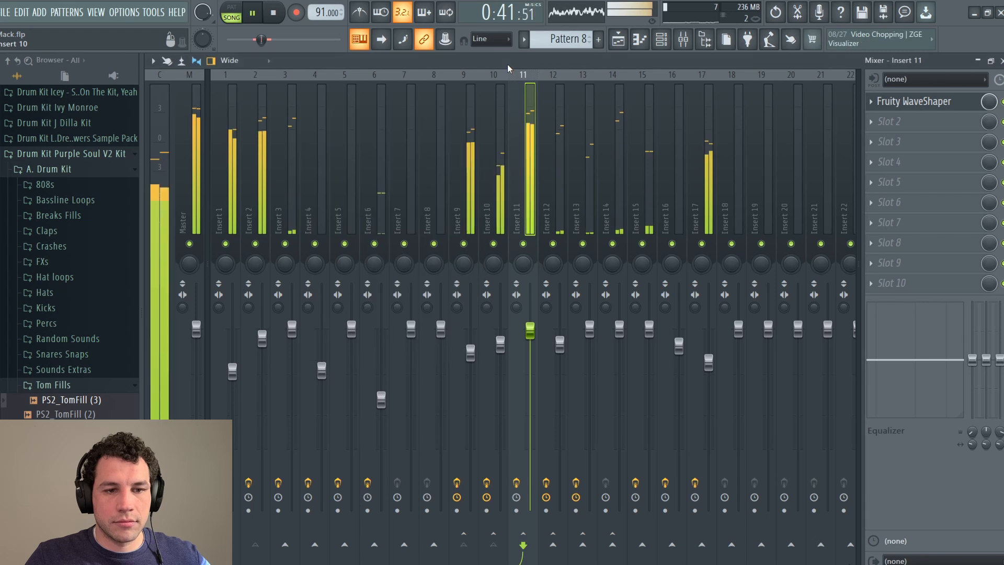
click(273, 13)
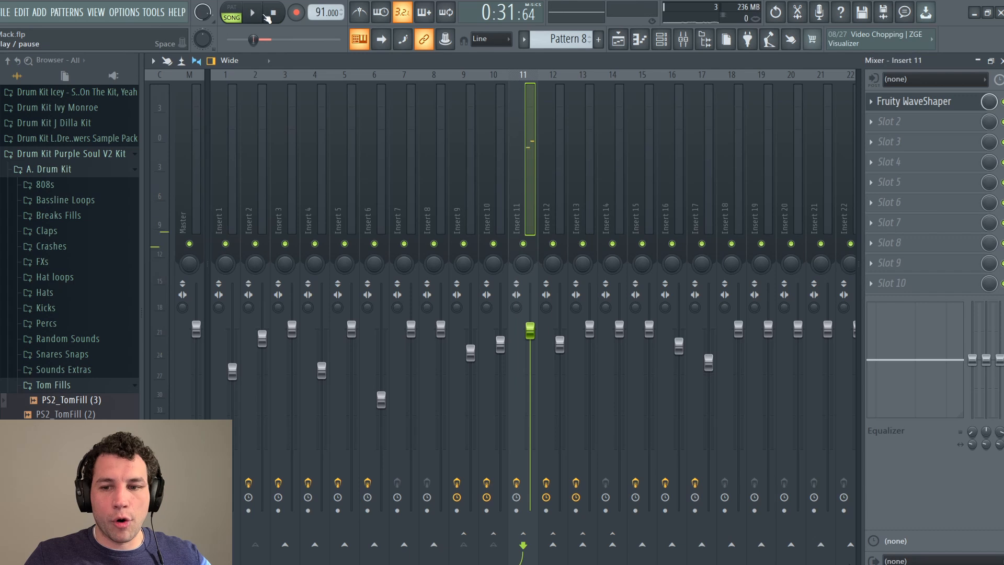
click(938, 102)
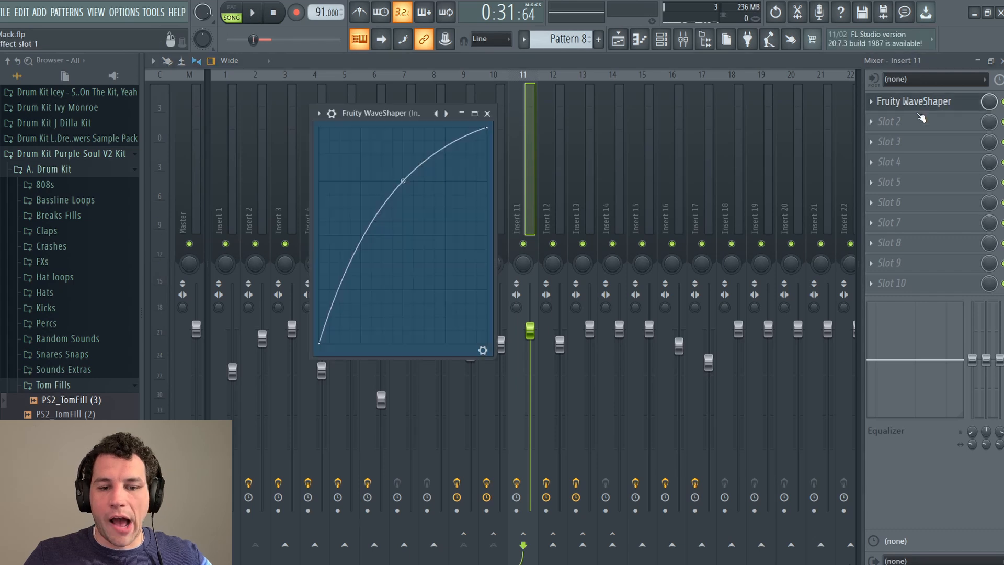
click(265, 13)
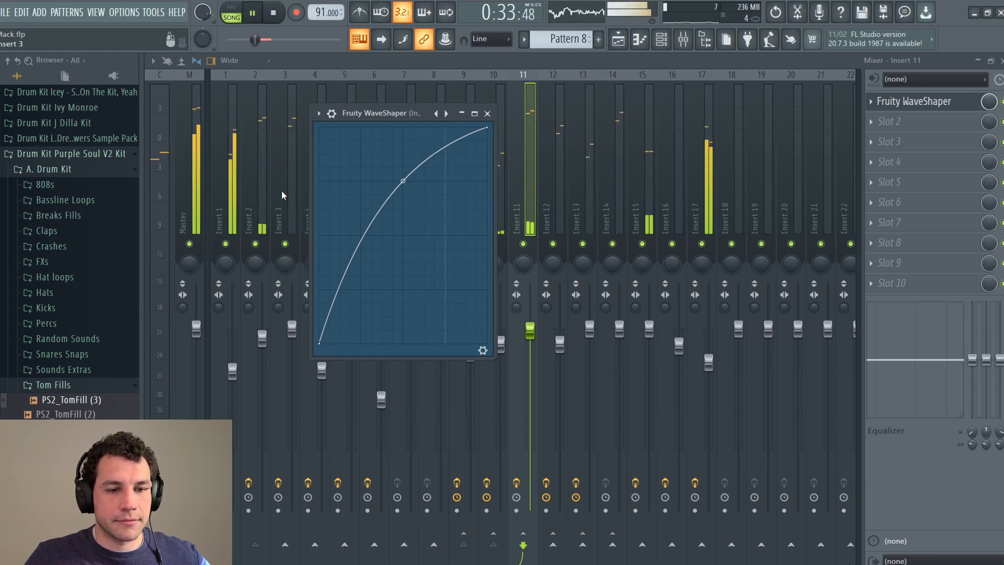
Step: Close and reopen the Mixer, then maximize it to fill the workspace
double_click(387, 61)
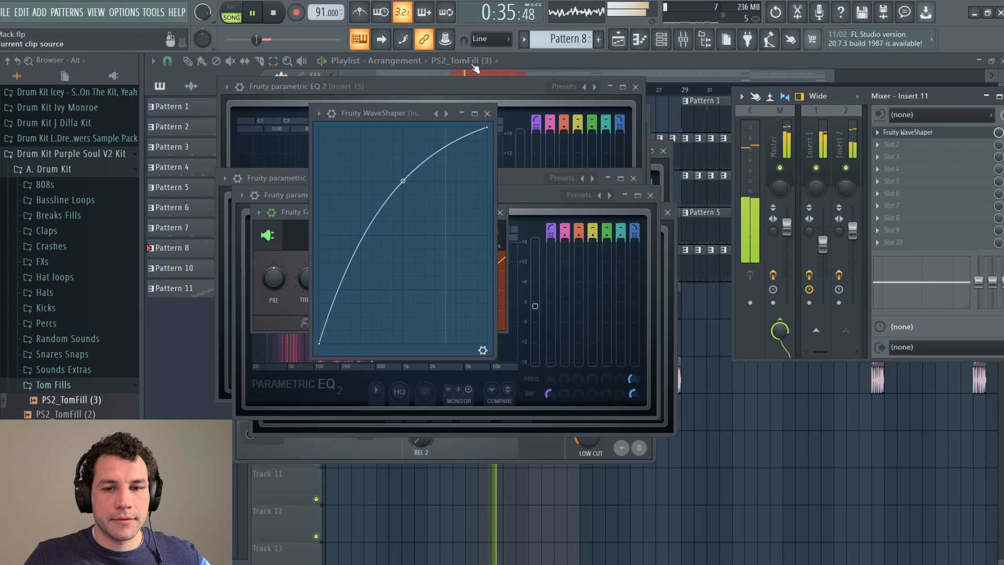
click(683, 39)
click(683, 40)
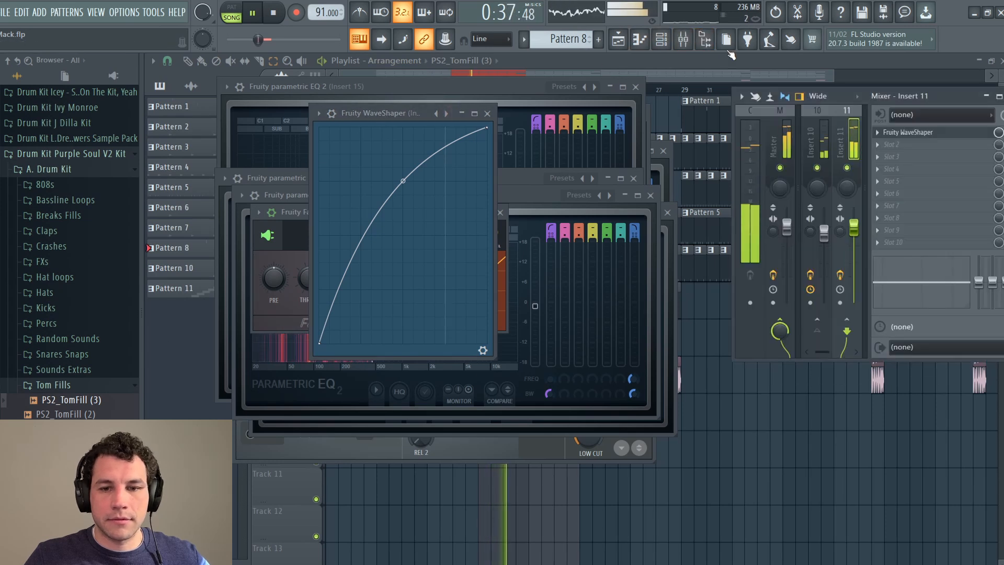
click(683, 39)
click(683, 40)
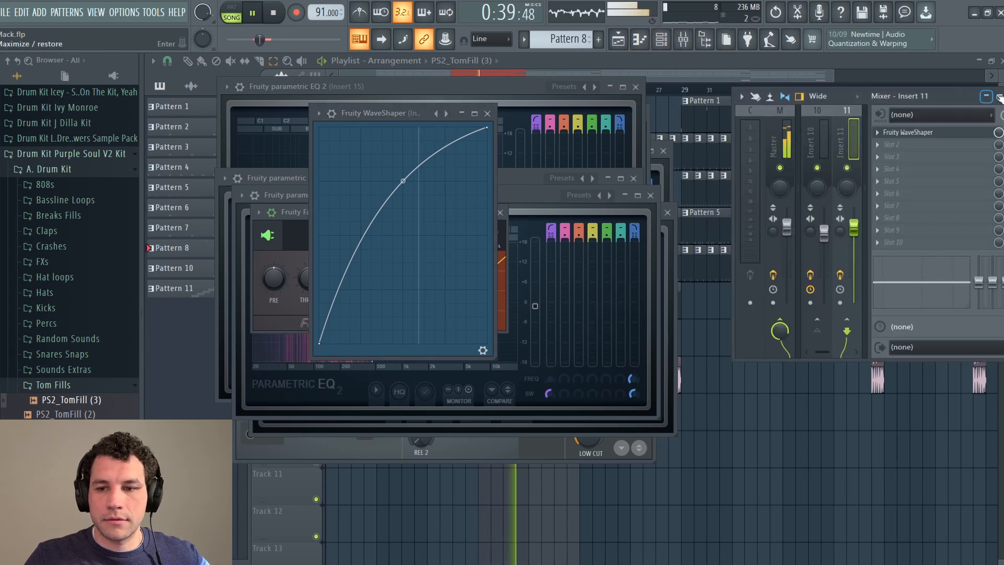
click(1000, 97)
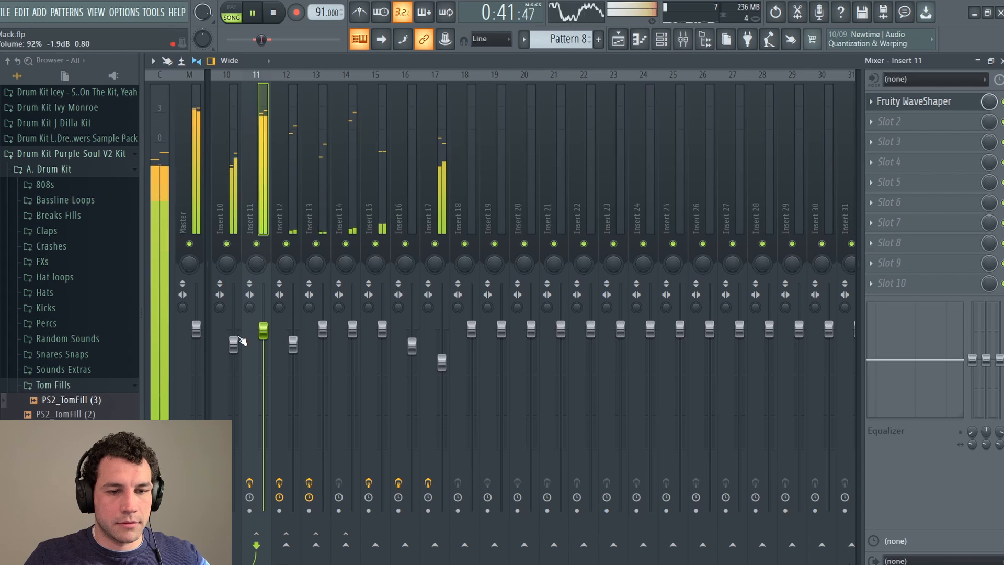
Step: Lower Insert 10 from 92% to 88% and Insert 1 to 72%, then raise Insert 17 slightly
drag(237, 343, 240, 356)
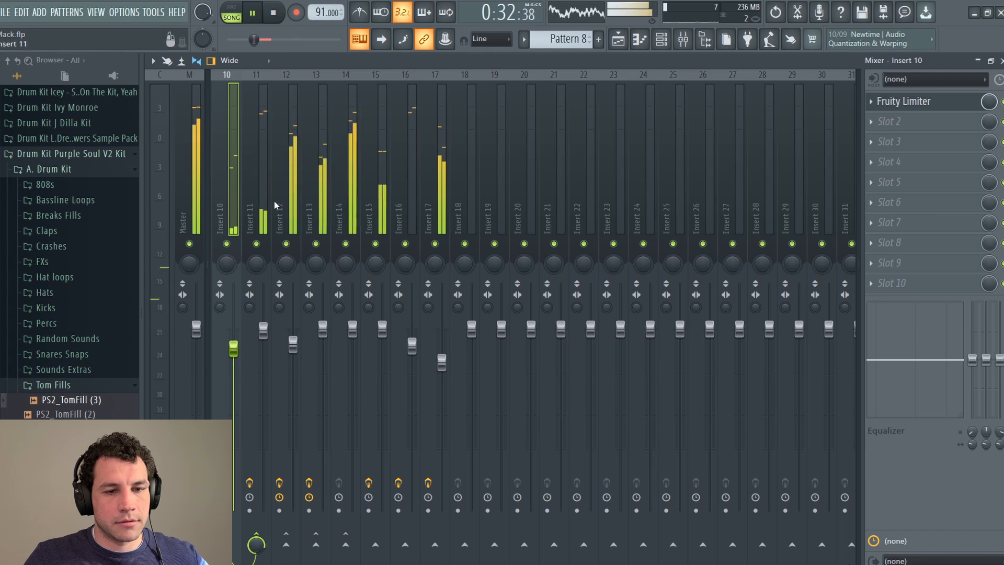
scroll(330, 165, up, 3)
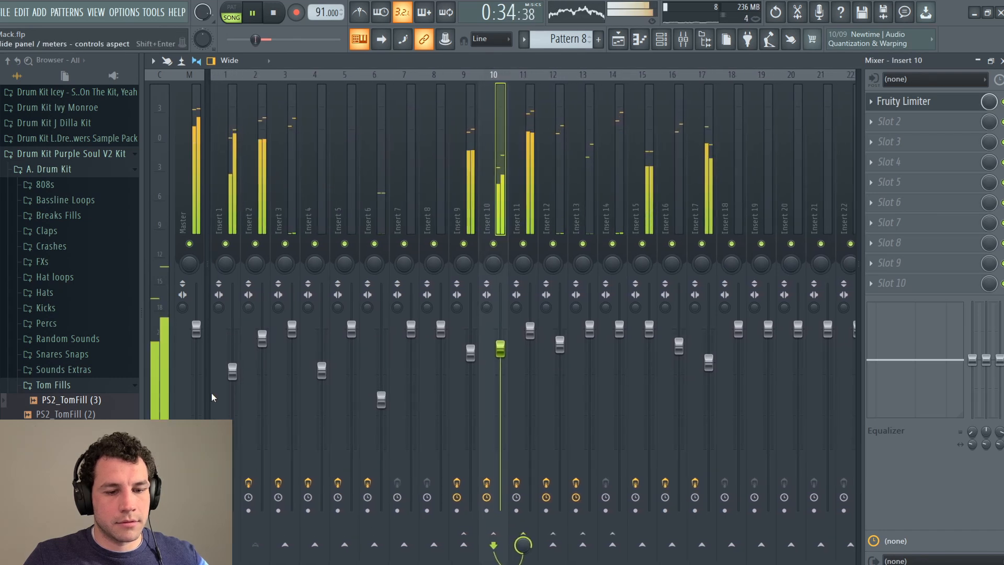
drag(233, 371, 232, 382)
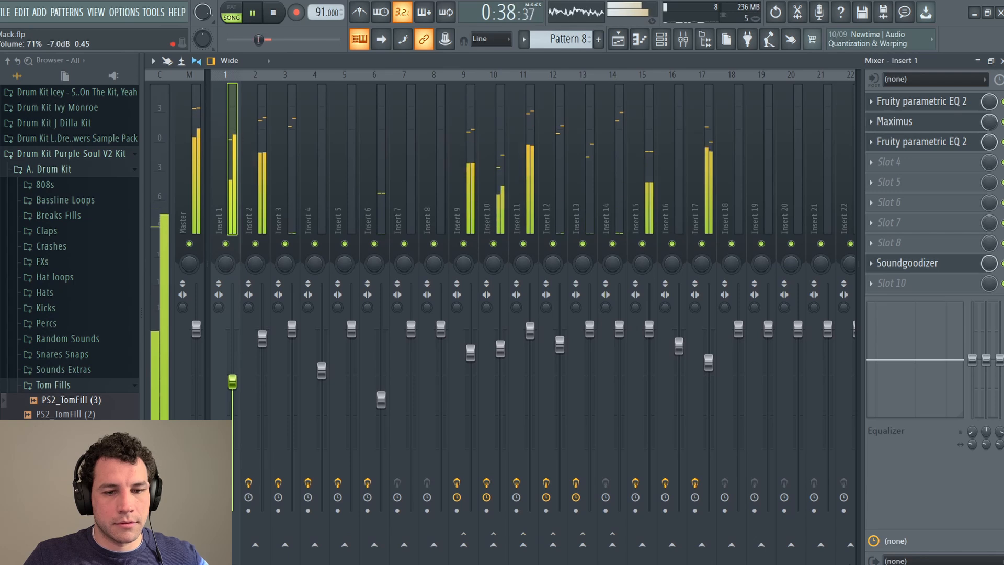
click(707, 227)
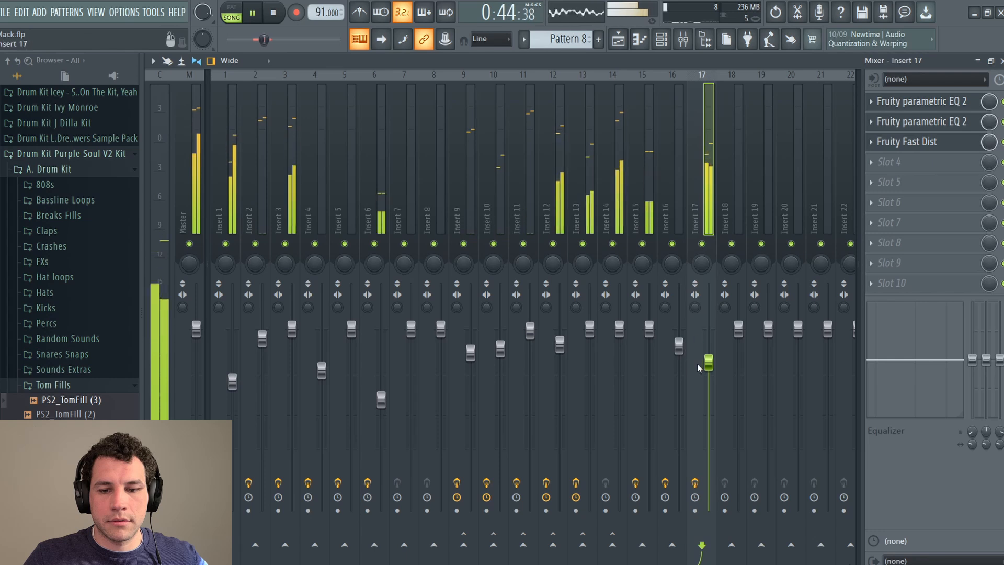
drag(709, 363, 708, 347)
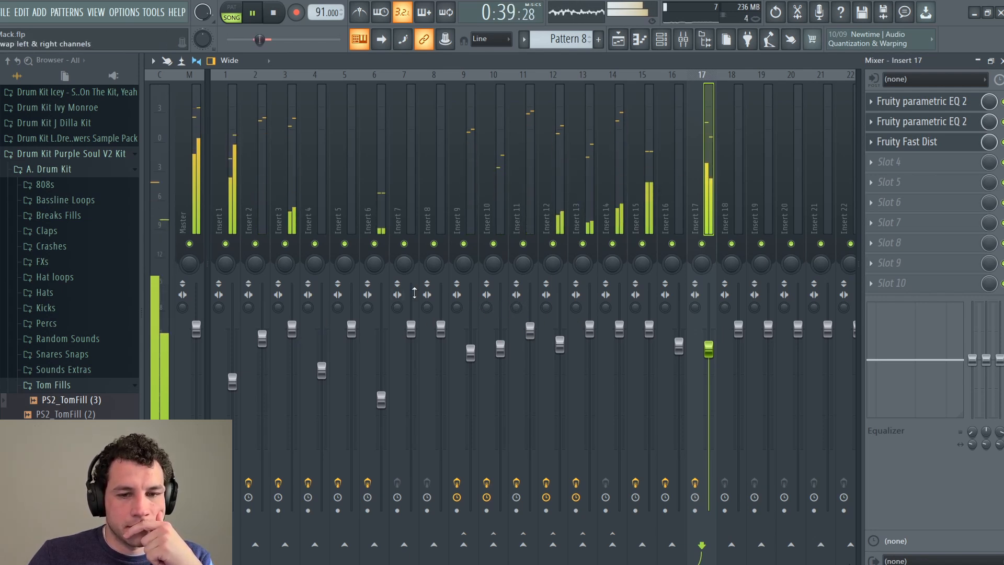
Step: Nudge Insert 12's fader down, push Insert 14 up to 106%, and stop playback
click(561, 341)
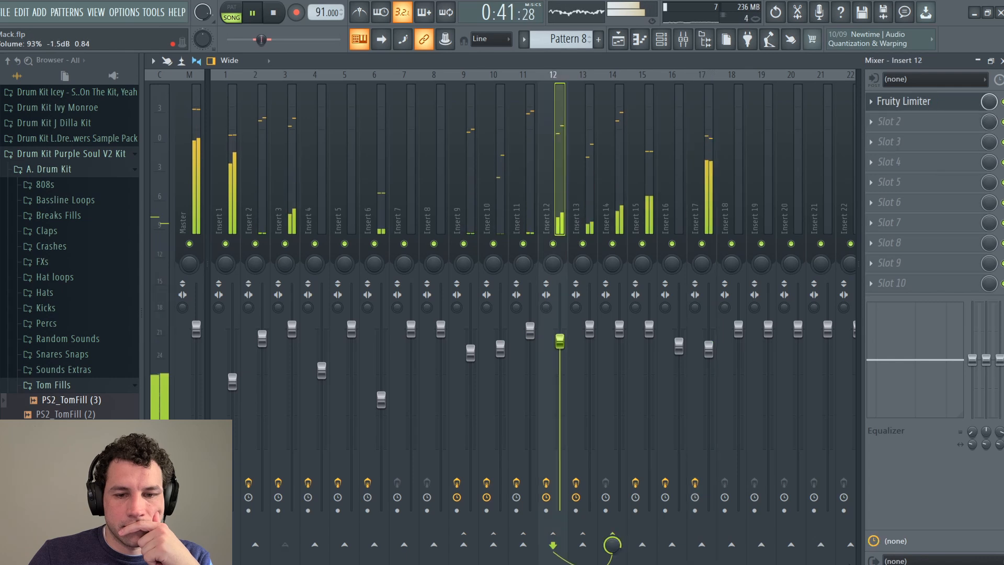
drag(560, 338, 560, 342)
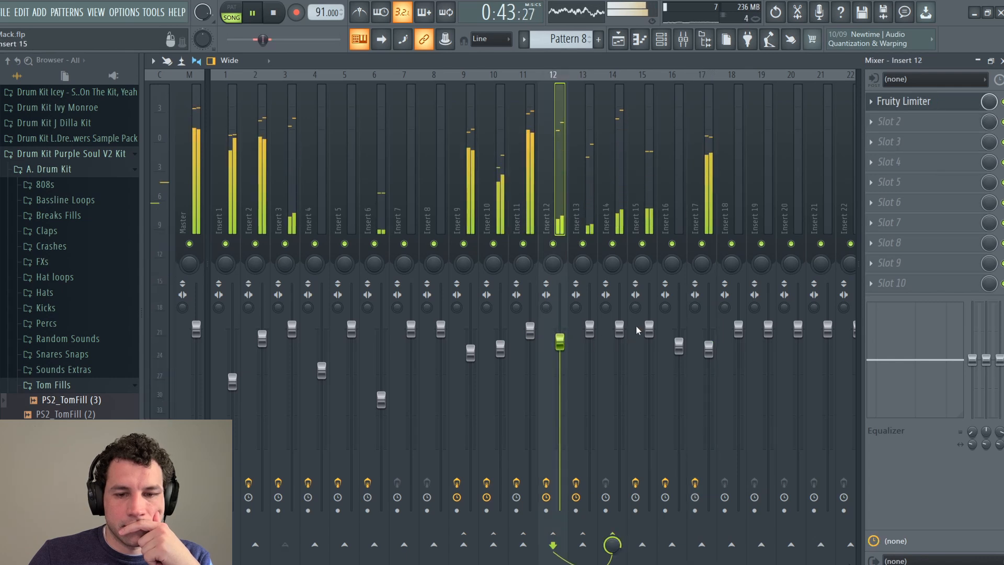
drag(619, 333, 619, 318)
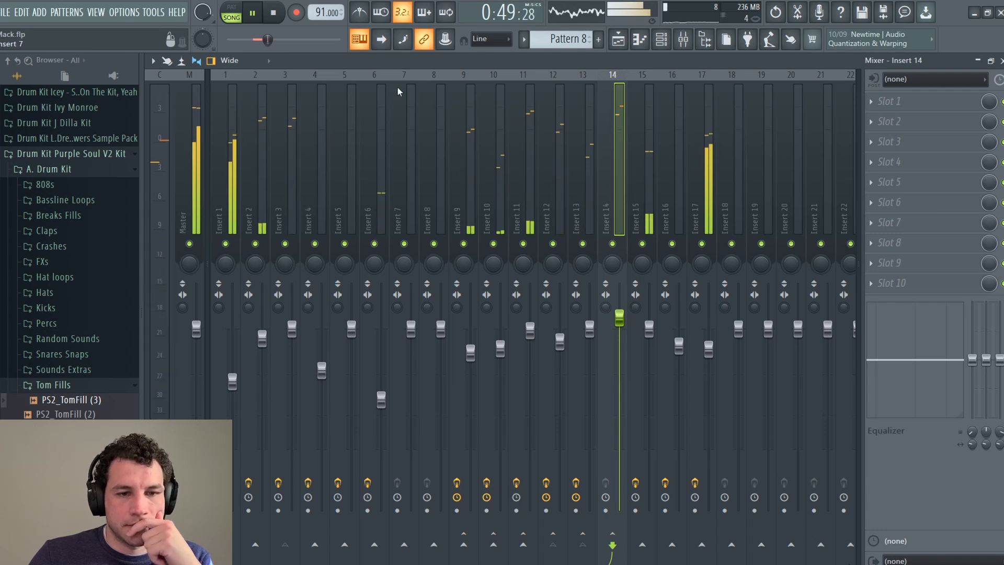
click(274, 13)
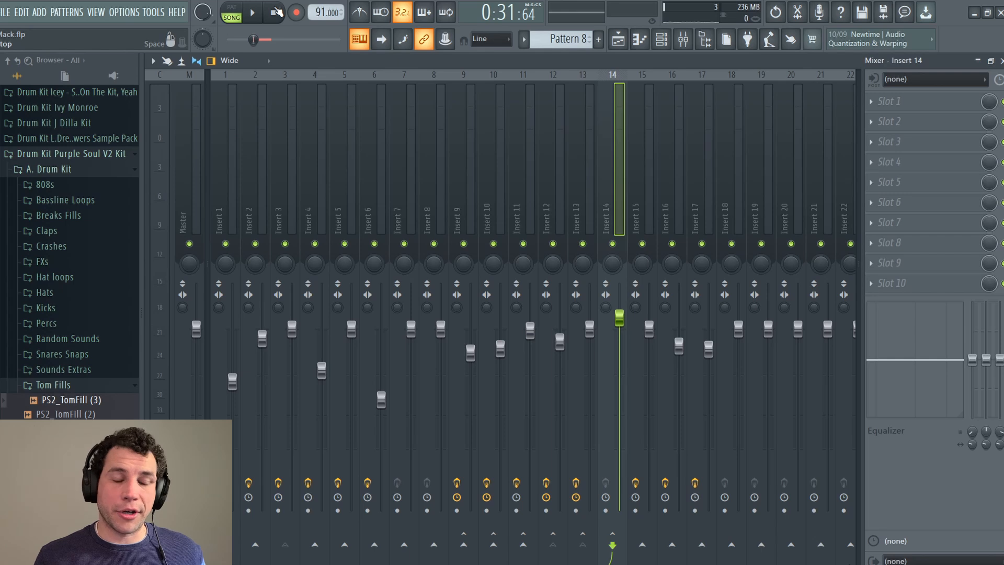
key(XF86AudioRaiseVolume)
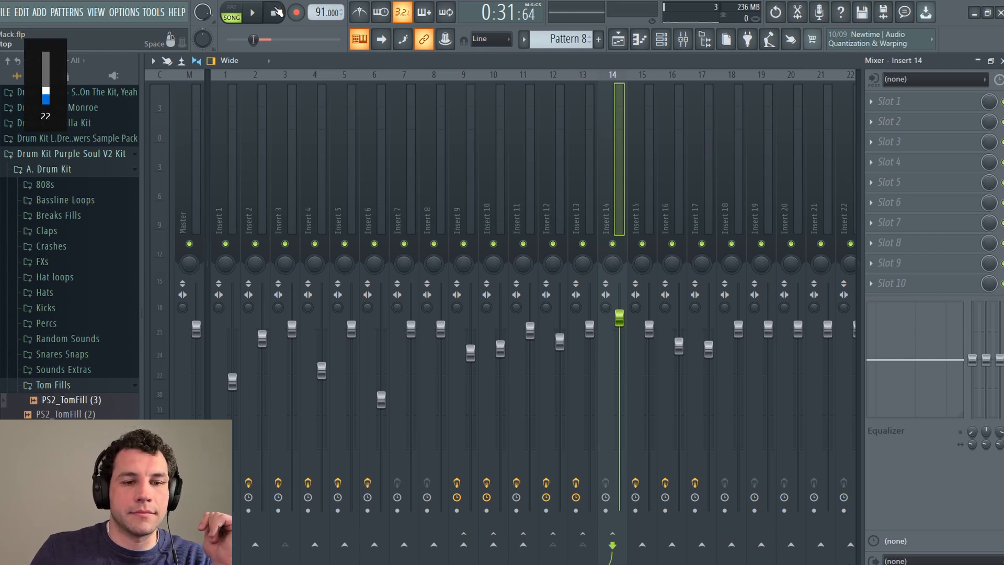
key(space)
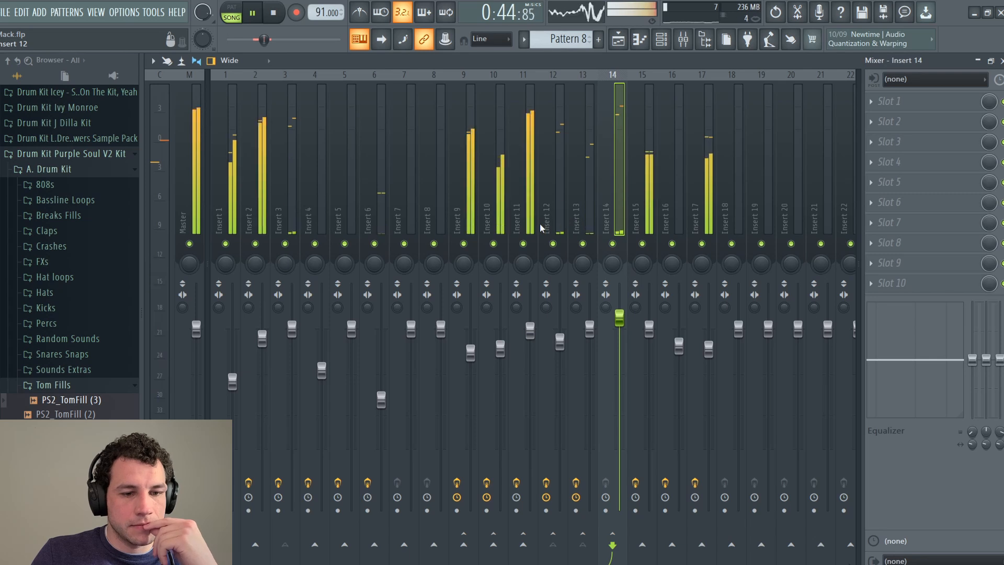
click(376, 245)
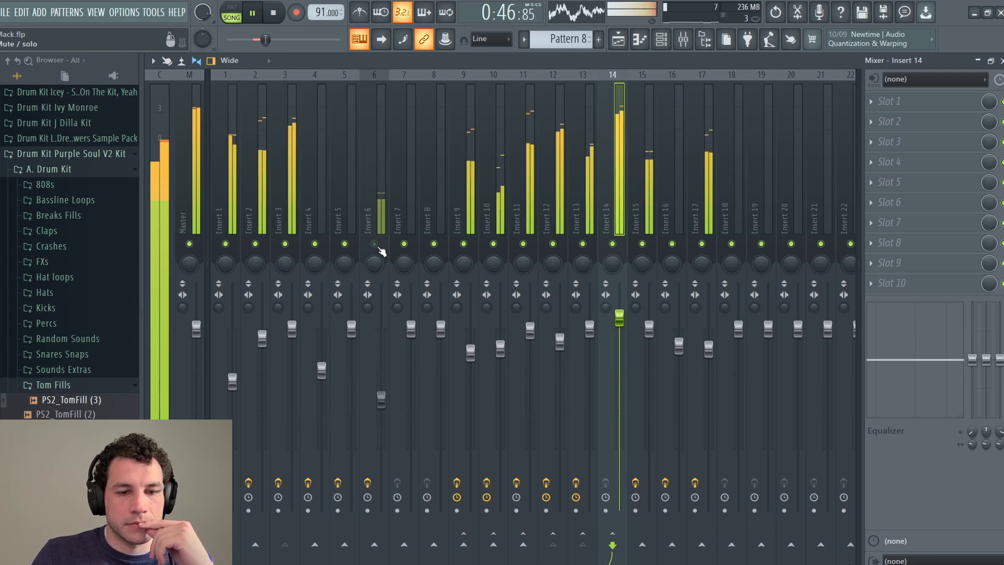
click(376, 244)
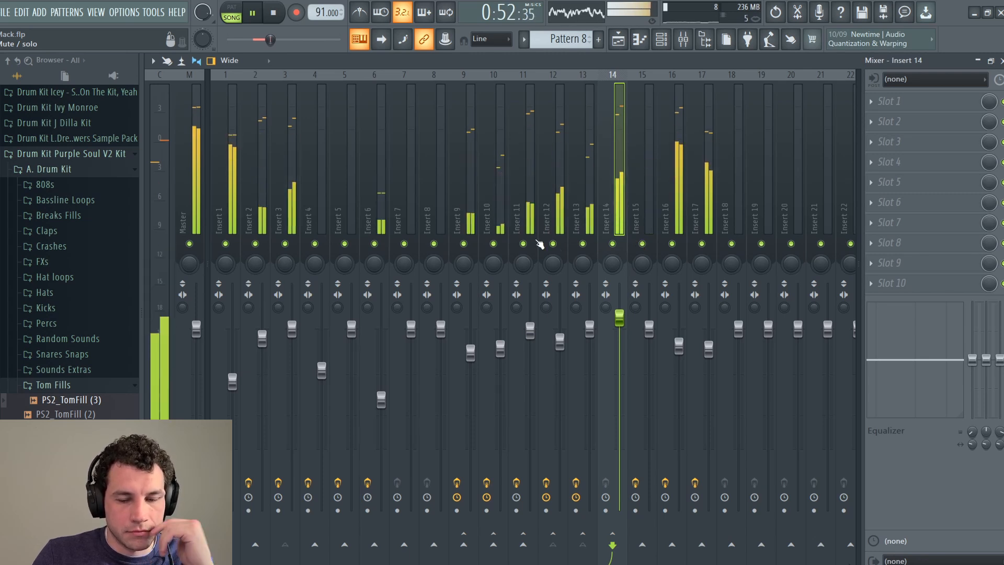
click(278, 13)
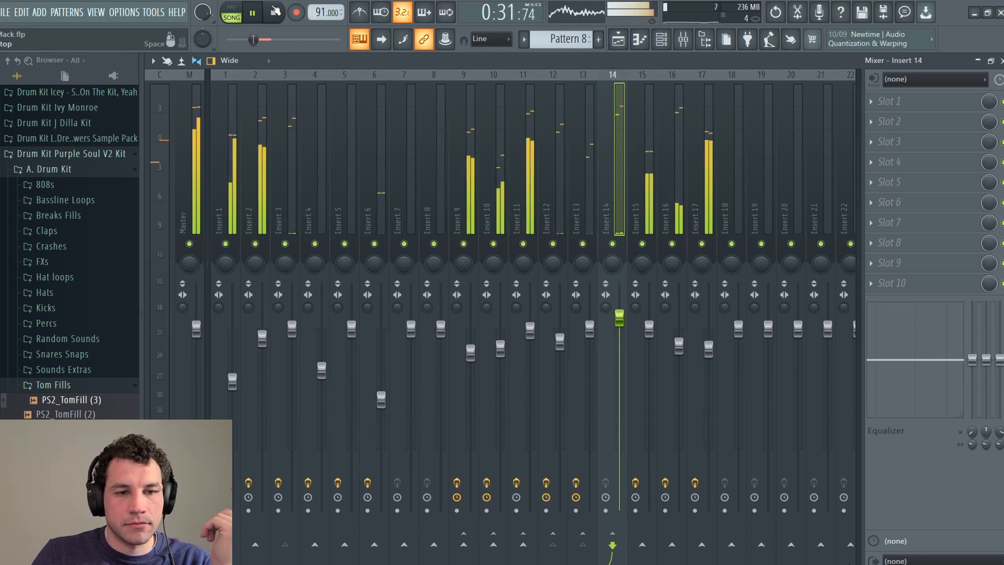
key(XF86AudioLowerVolume)
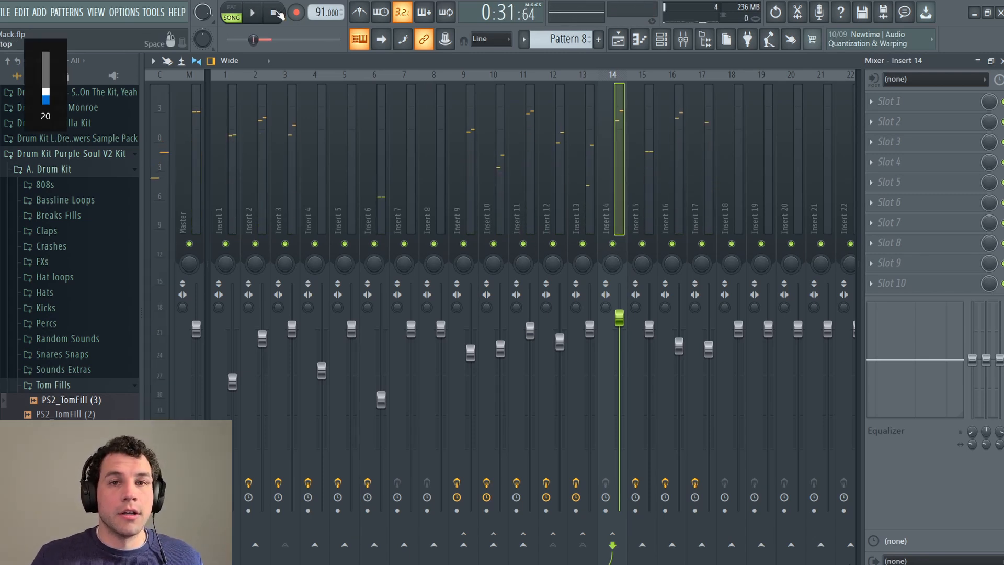